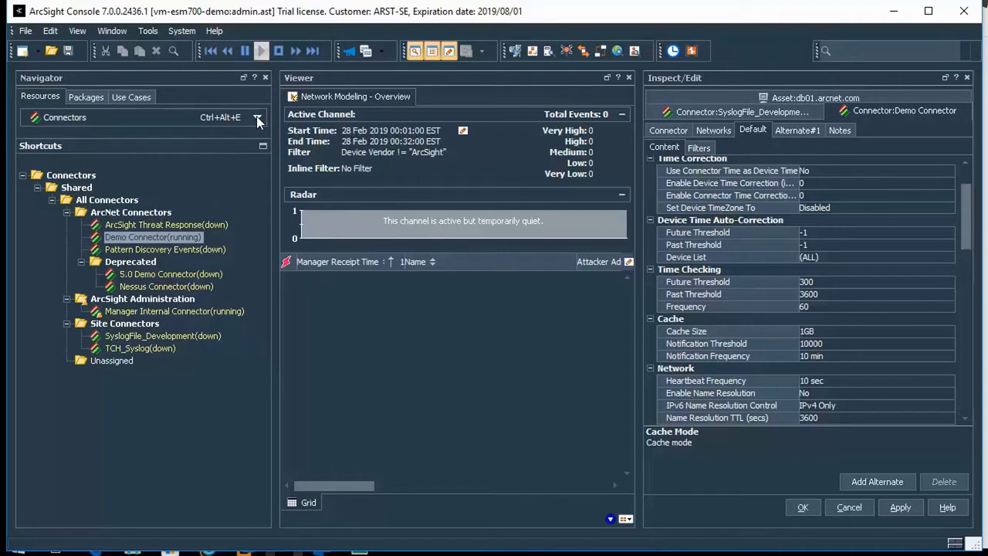
Open the arcnet customer in the ArcNet Customers group and review its attributes, networks and notes.
left_click(257, 118)
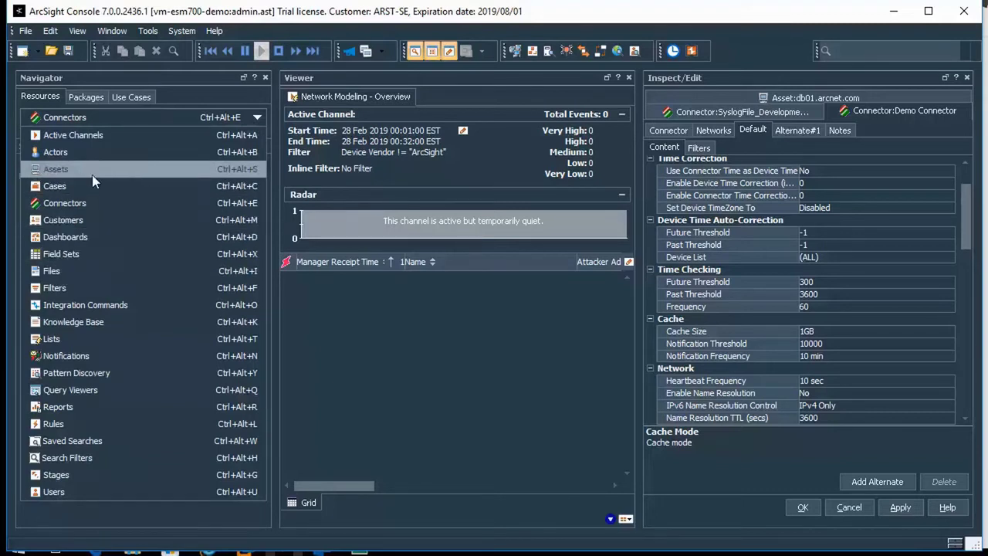
left_click(88, 217)
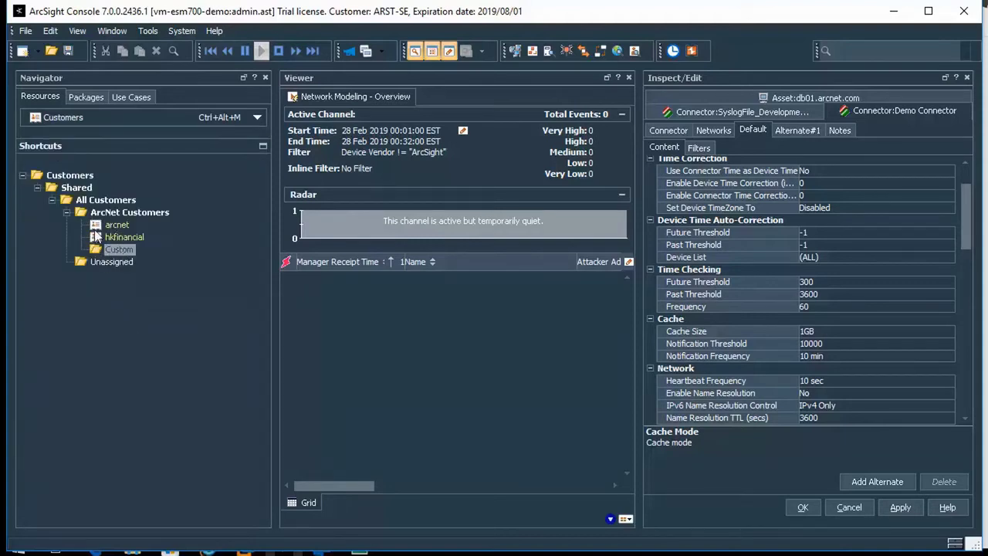
left_click(116, 225)
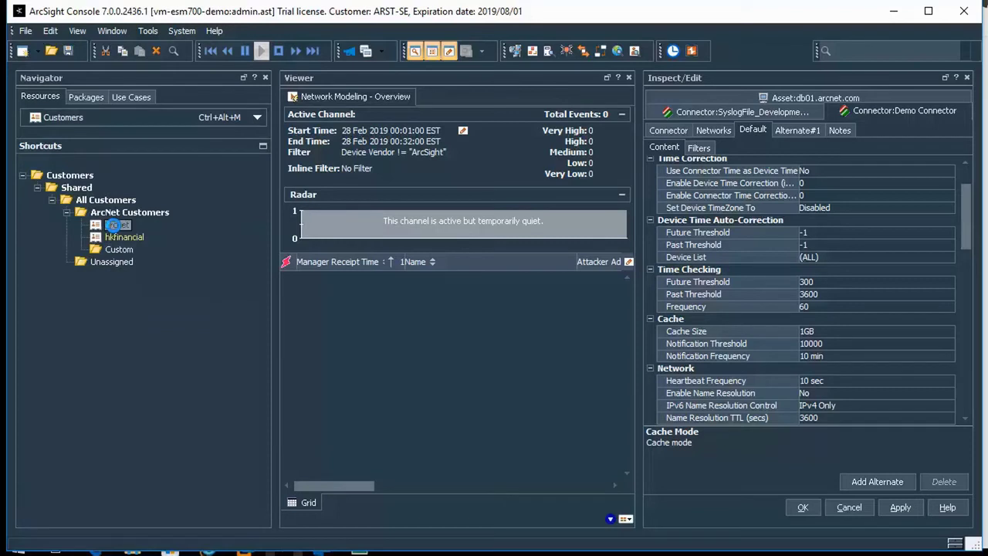
double_click(115, 229)
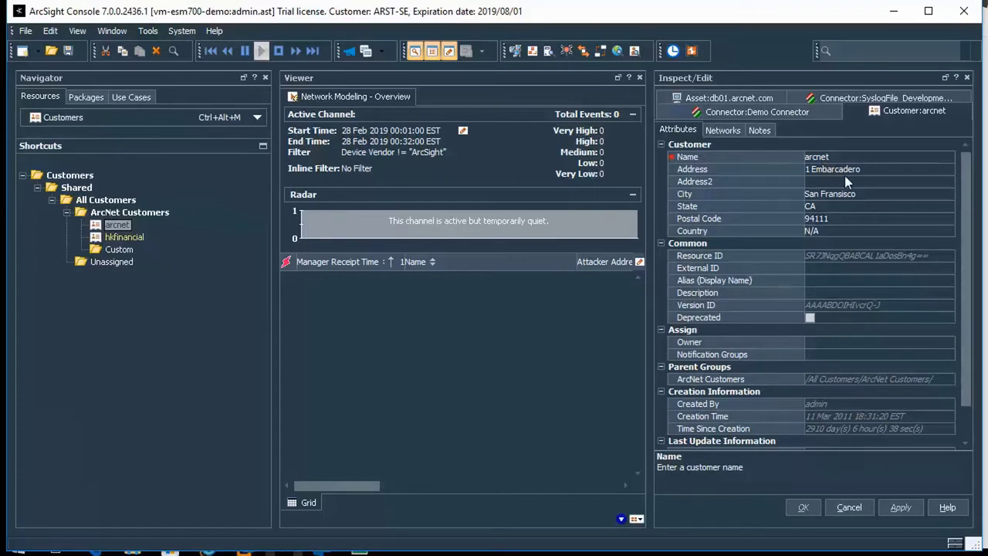
left_click(721, 132)
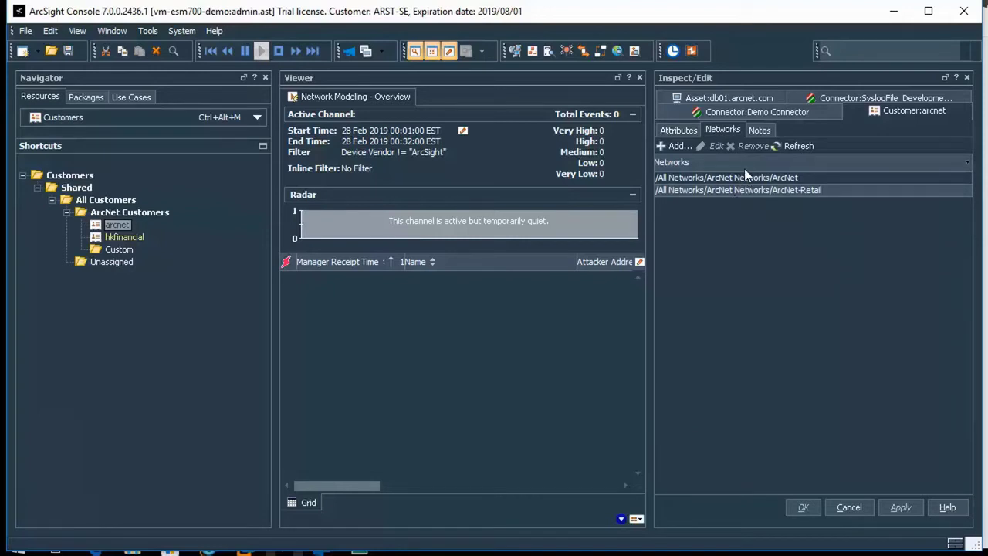
left_click(757, 133)
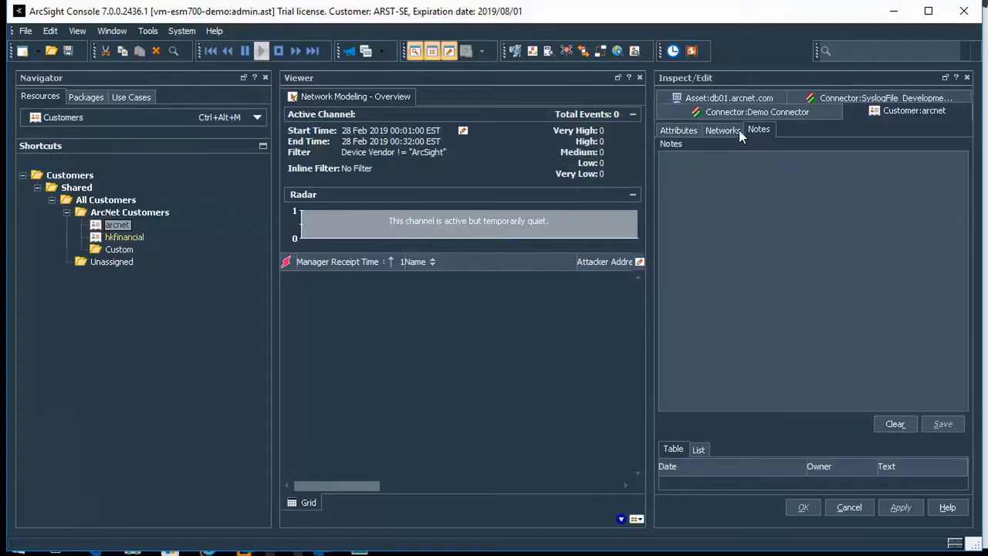
Select the Local network under ArcSight System for assignment to the arcnet customer, and cancel the selection.
left_click(707, 133)
left_click(677, 146)
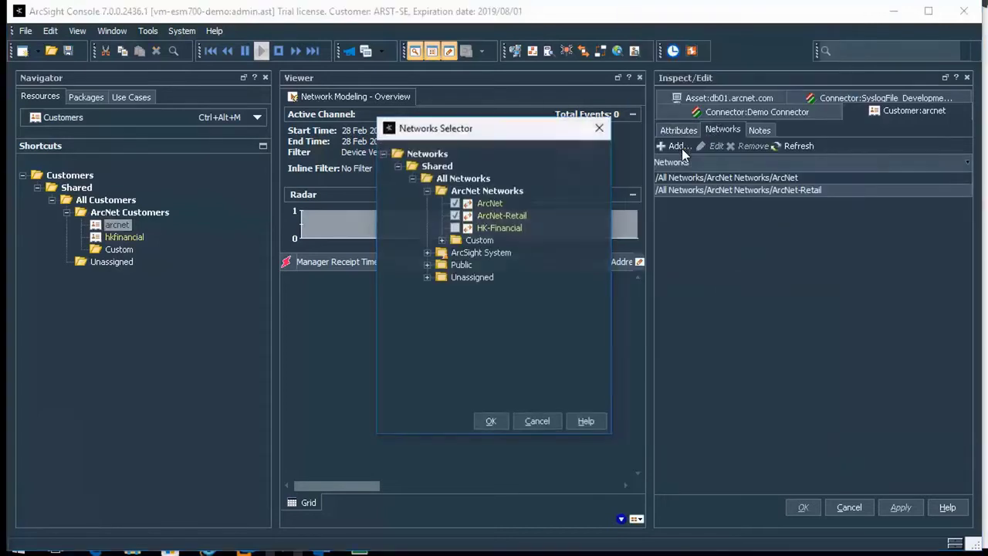
left_click(427, 253)
left_click(455, 265)
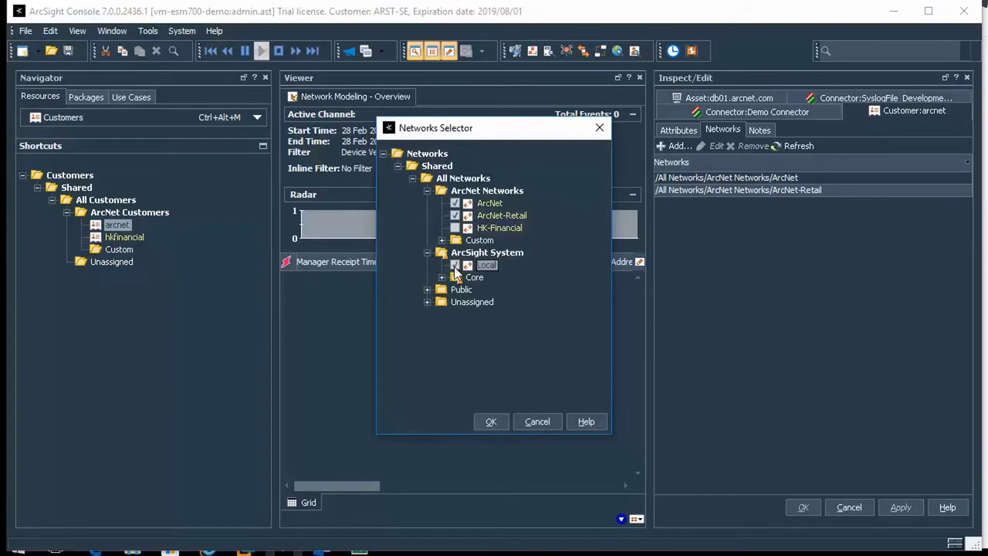
left_click(532, 418)
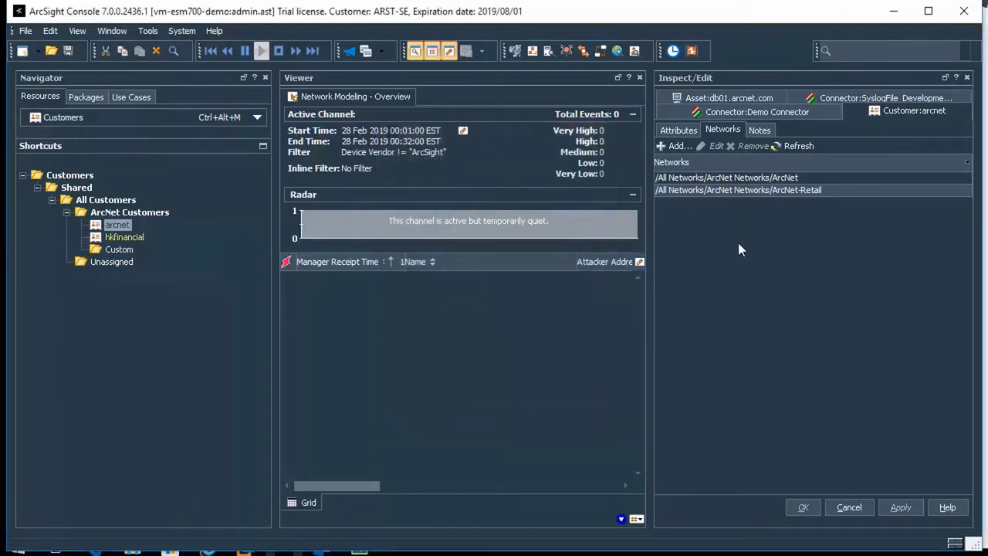
Browse the asset model's networks and open the Local network from the ArcSight System group for inspection.
left_click(115, 122)
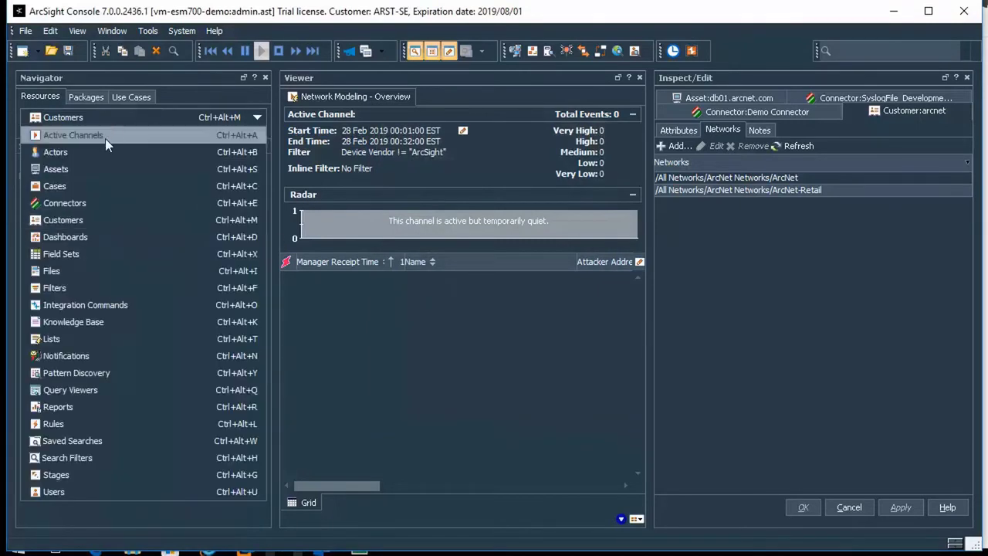
left_click(70, 168)
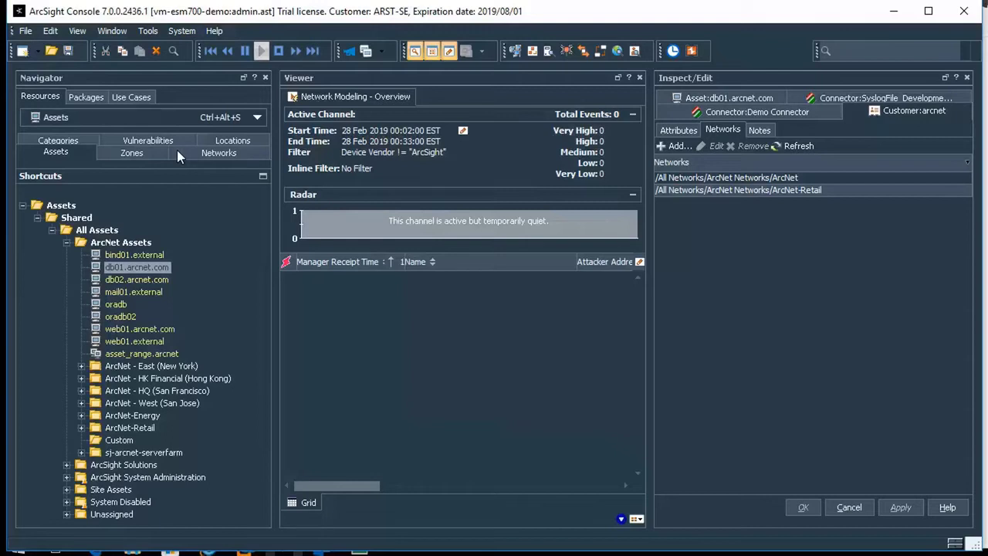
left_click(216, 154)
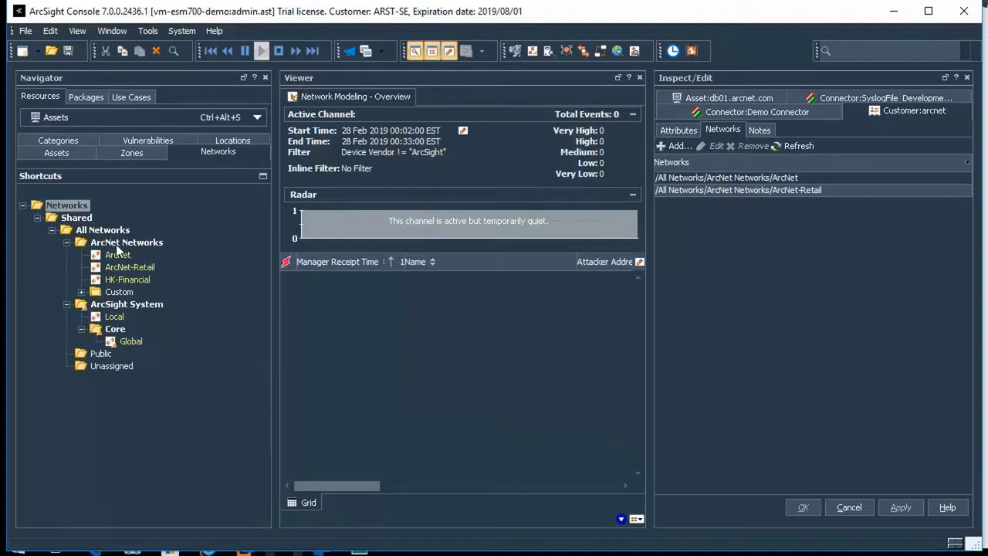
double_click(116, 317)
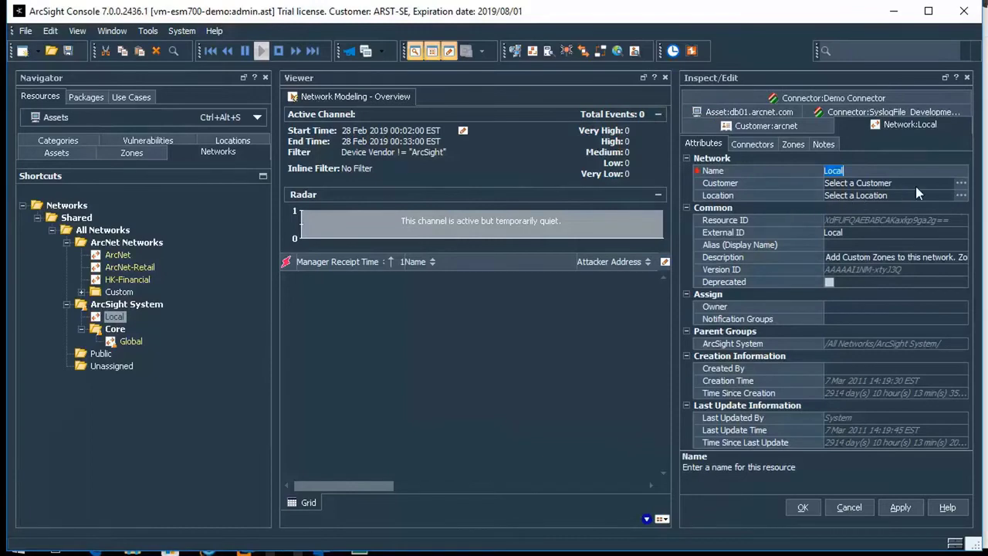
Assign the arcnet customer to the Local network, and replace it with hkfinancial.
left_click(961, 183)
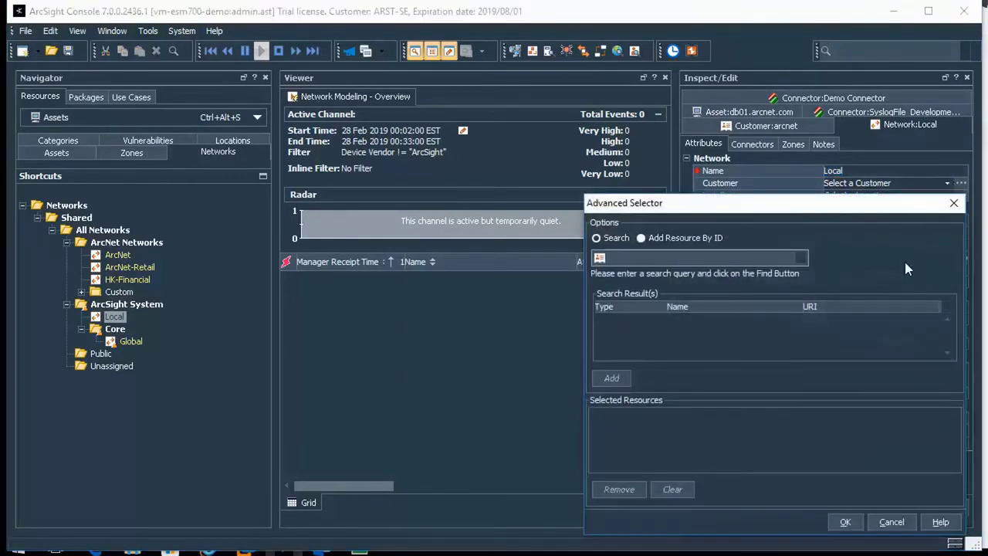
left_click(952, 204)
left_click(947, 185)
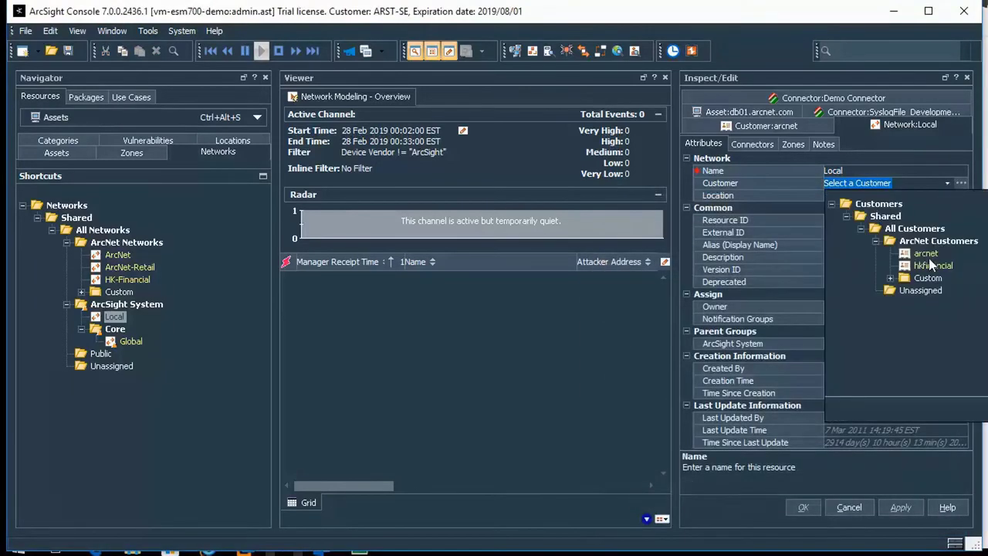
left_click(892, 278)
left_click(927, 255)
left_click(986, 409)
left_click(949, 184)
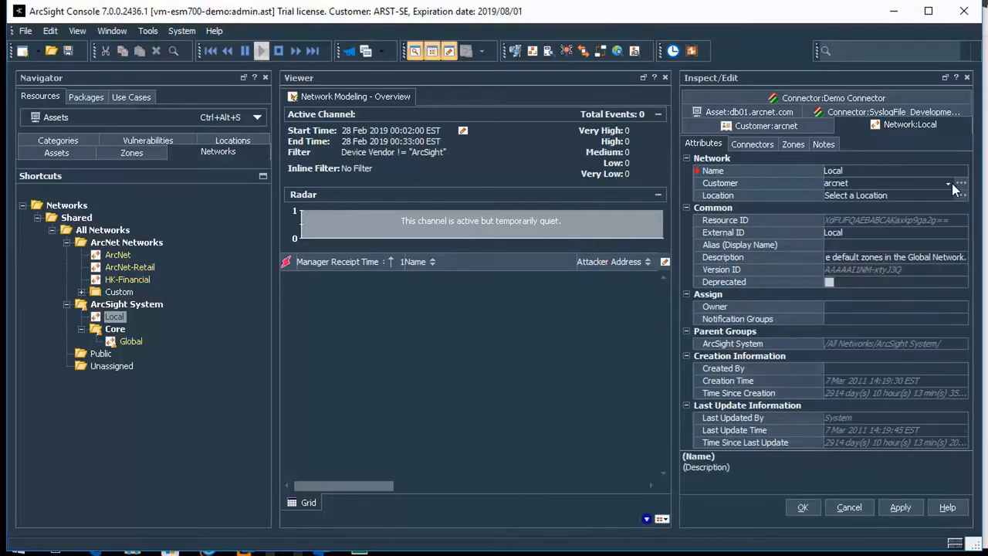
left_click(948, 184)
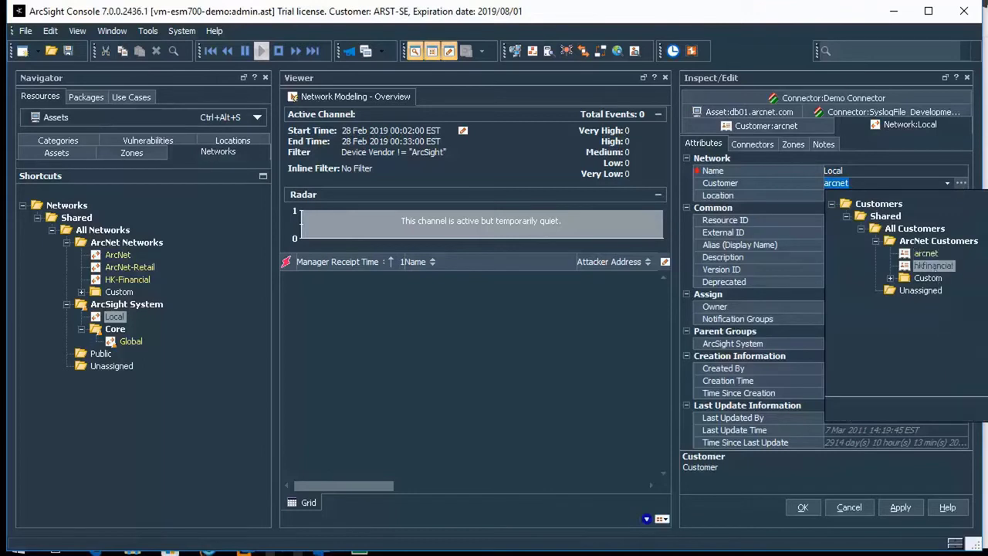
left_click(933, 266)
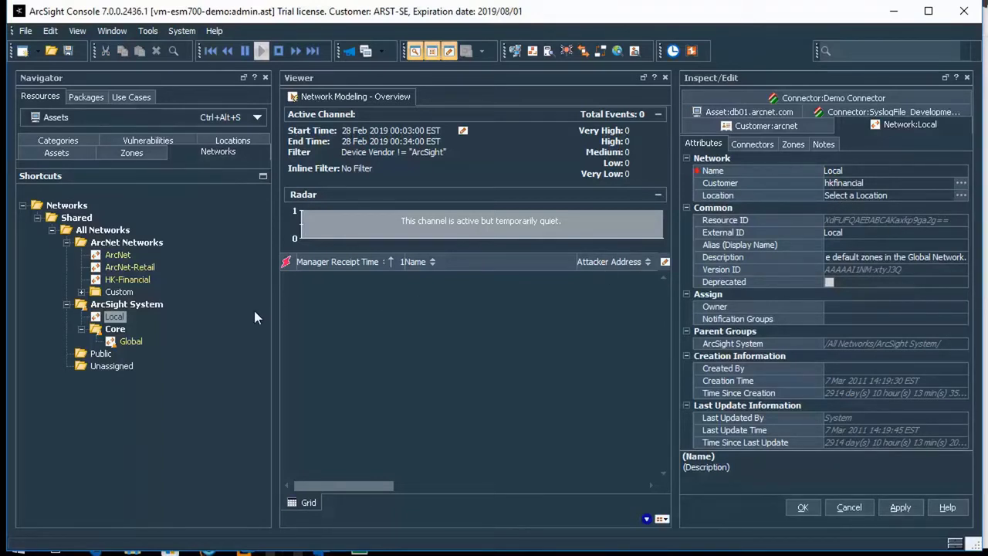
Check the Local network's zones, discard the unsaved changes and close the arcnet customer editor.
left_click(792, 144)
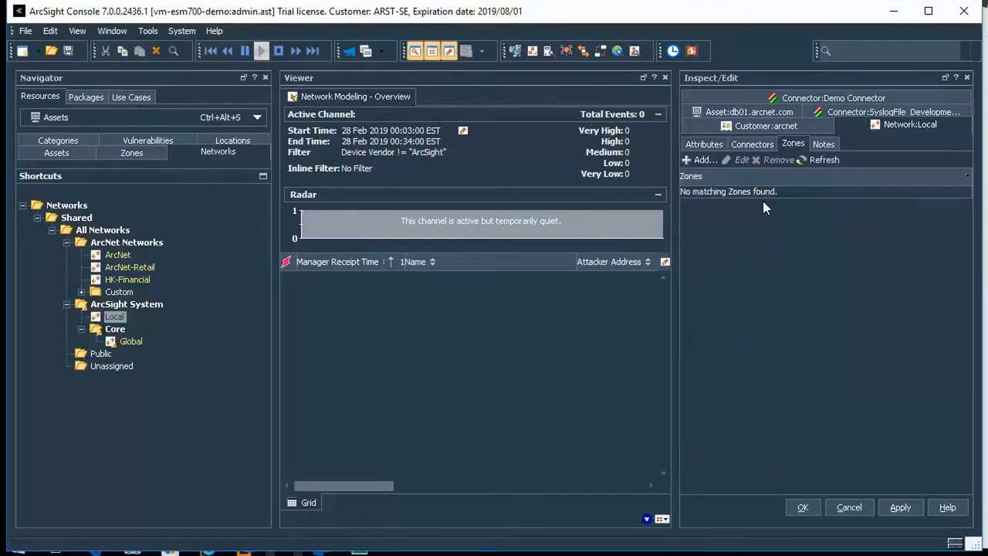
left_click(861, 508)
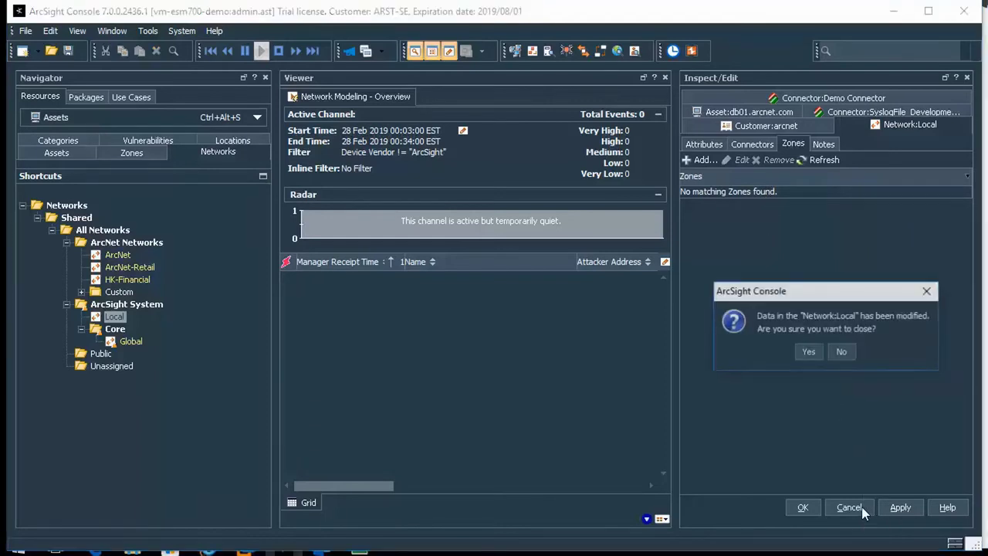
left_click(808, 352)
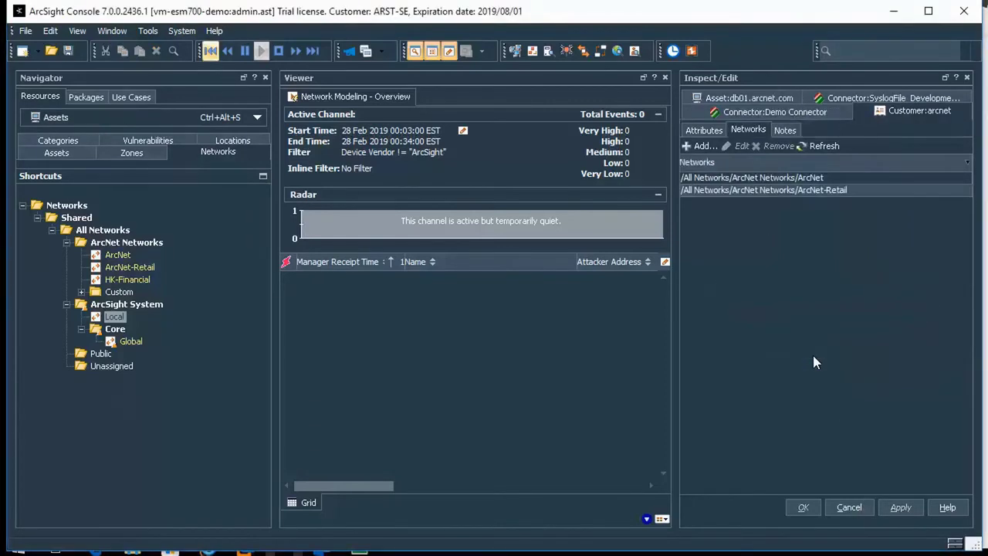
left_click(848, 507)
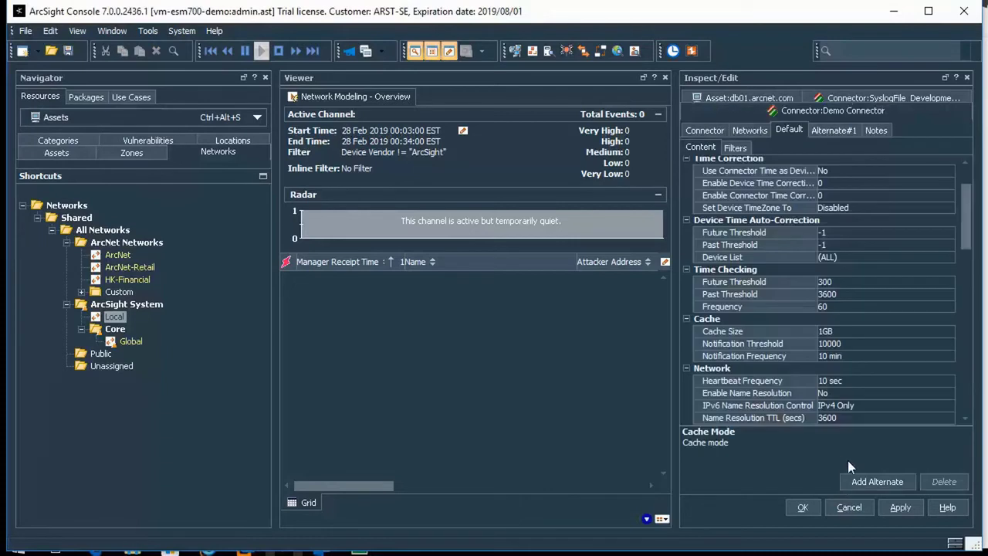
Open the arcnet-dmz zone in the ArcNet Zones group and review its address range, network and assigned assets.
left_click(137, 154)
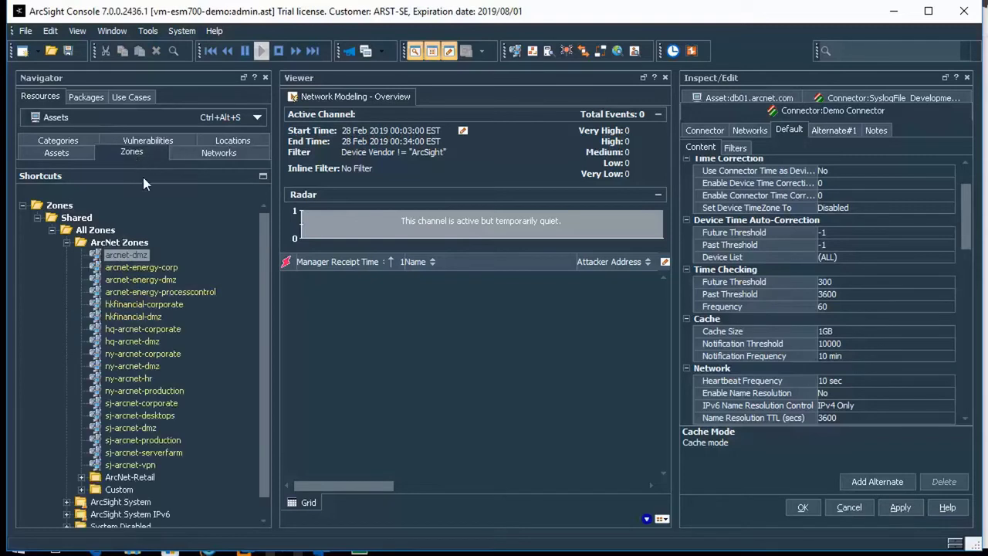
double_click(141, 253)
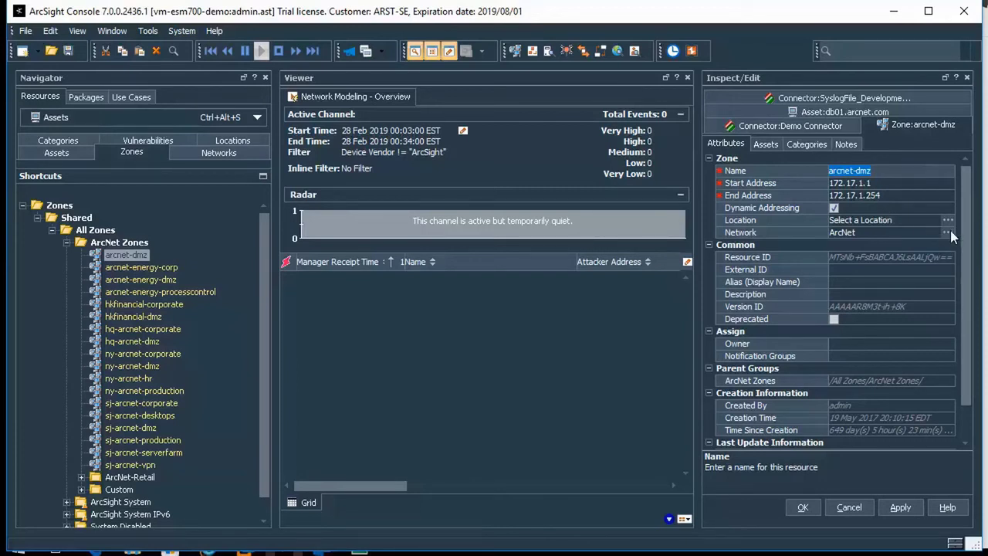
left_click(771, 149)
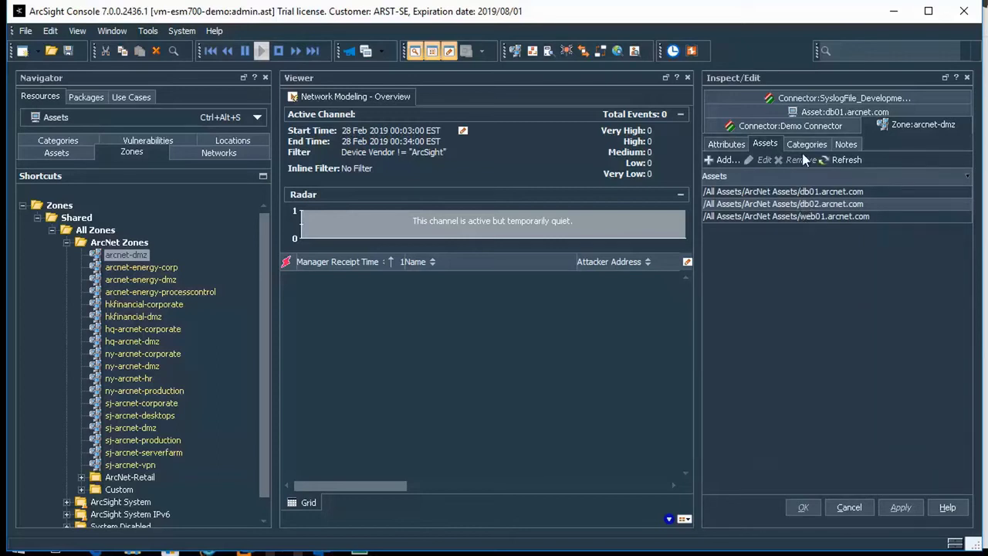
left_click(730, 146)
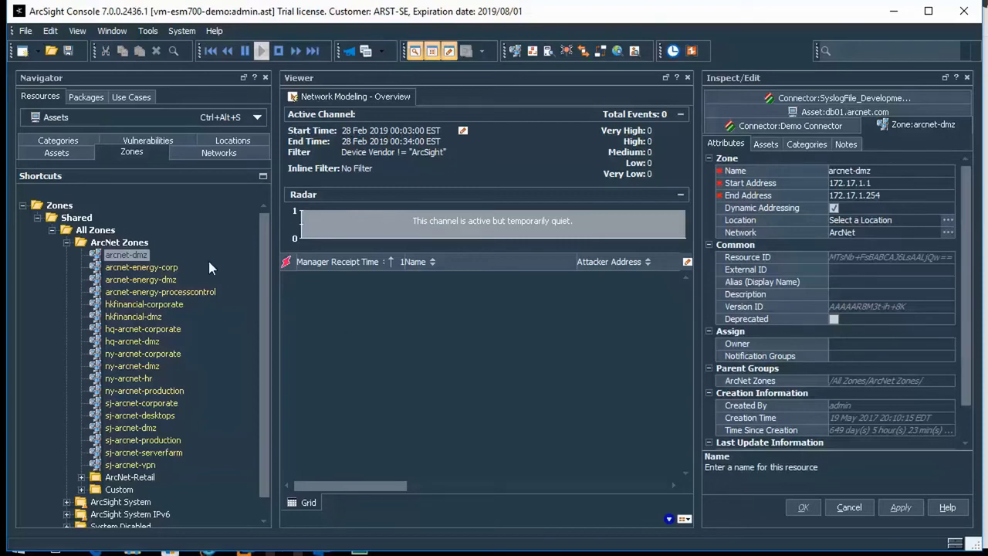
Open the bind01.external asset in the ArcNet Assets group and review its attributes and alternate interfaces.
left_click(64, 154)
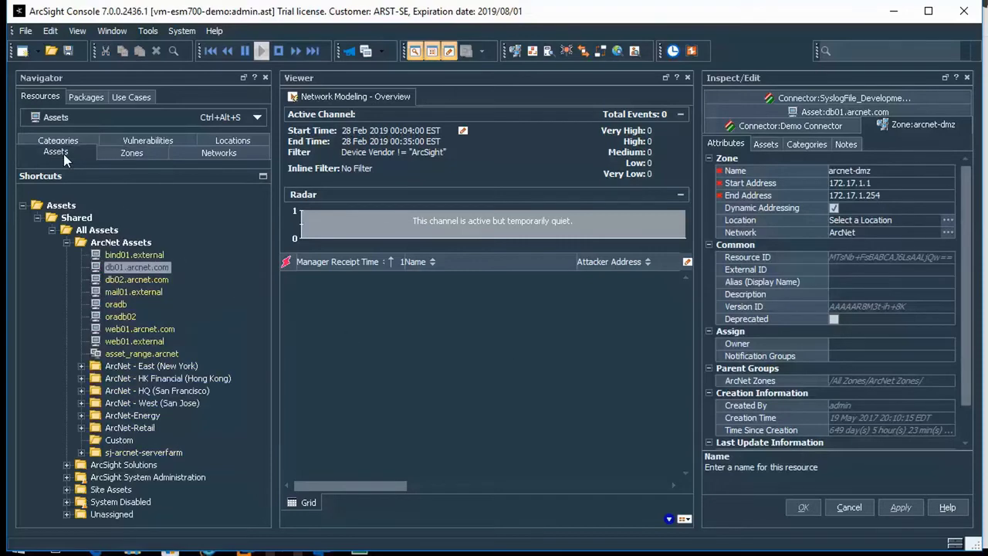
left_click(141, 255)
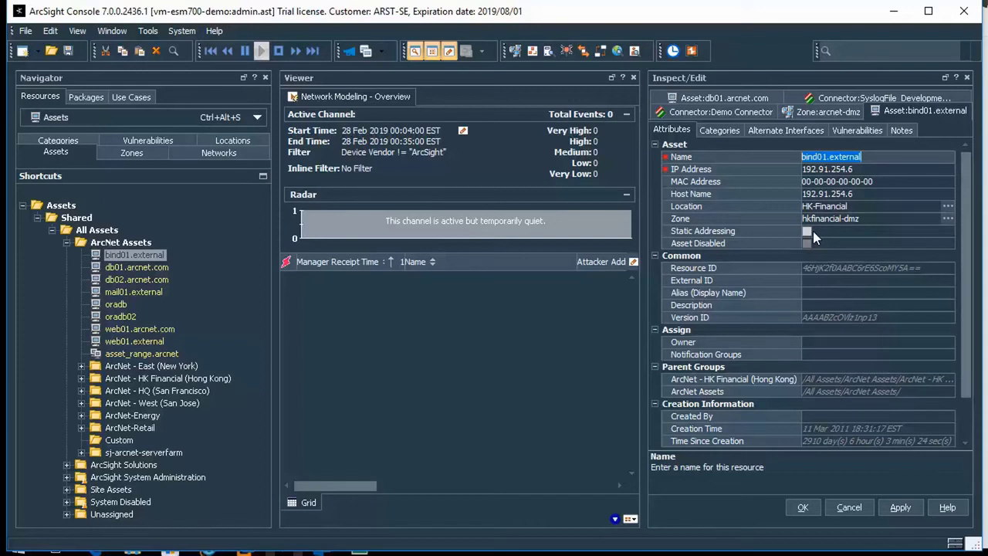
left_click(799, 132)
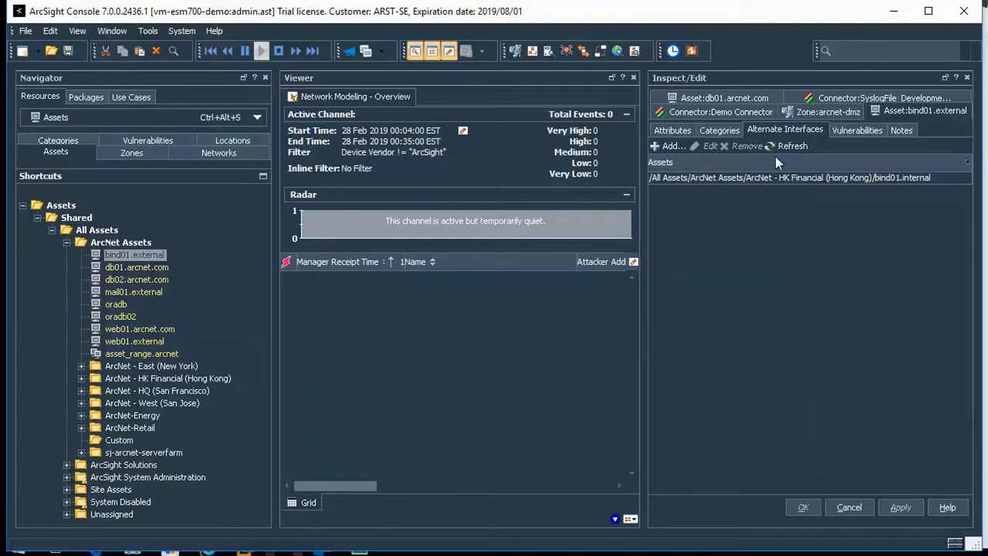
left_click(679, 132)
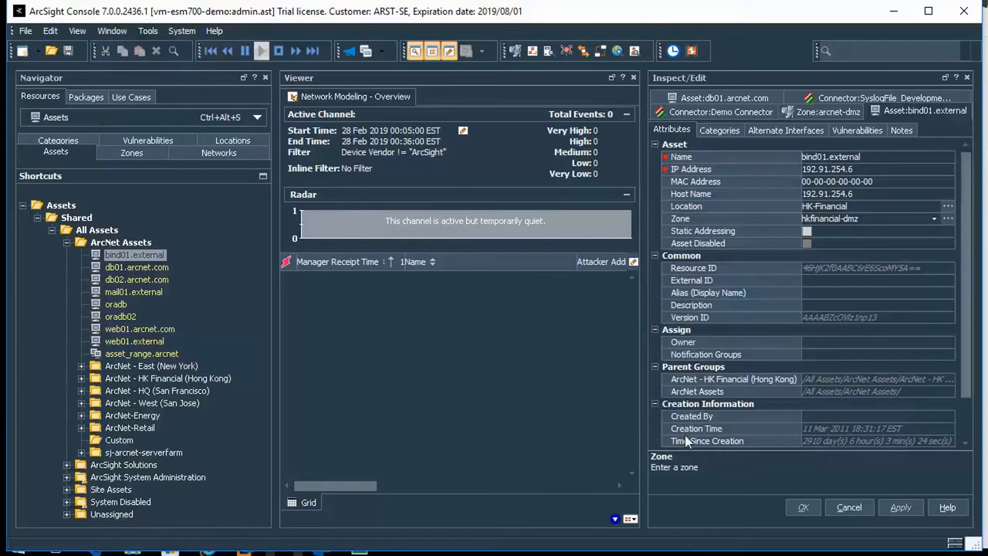
Start a new asset and a new asset range in the ArcNet Assets group, opening a blank editor for each.
left_click(108, 243)
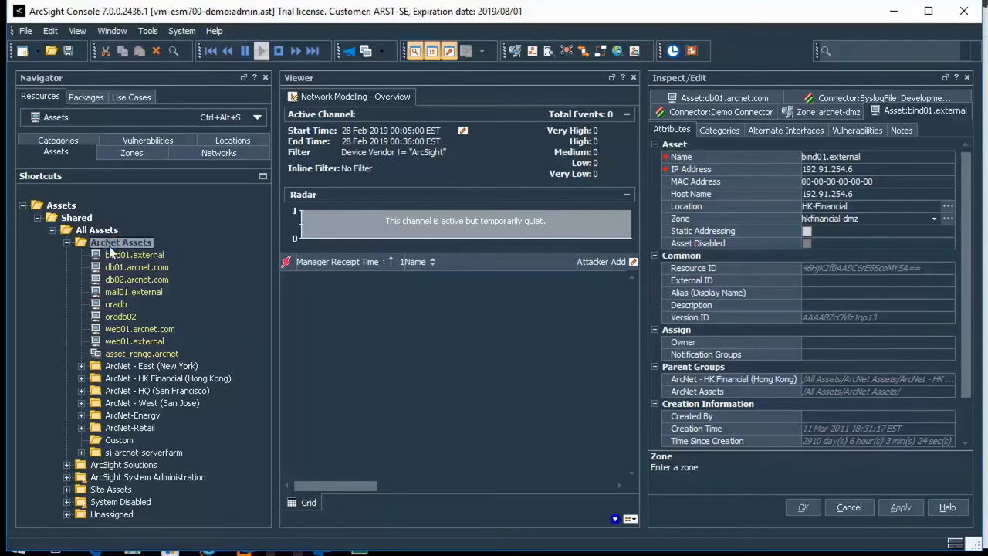
right_click(109, 244)
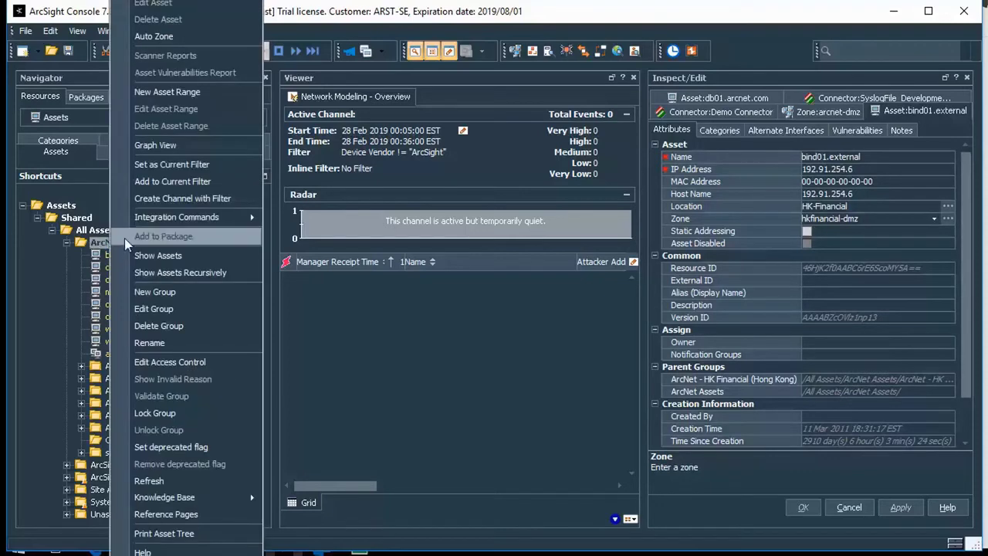
left_click(176, 4)
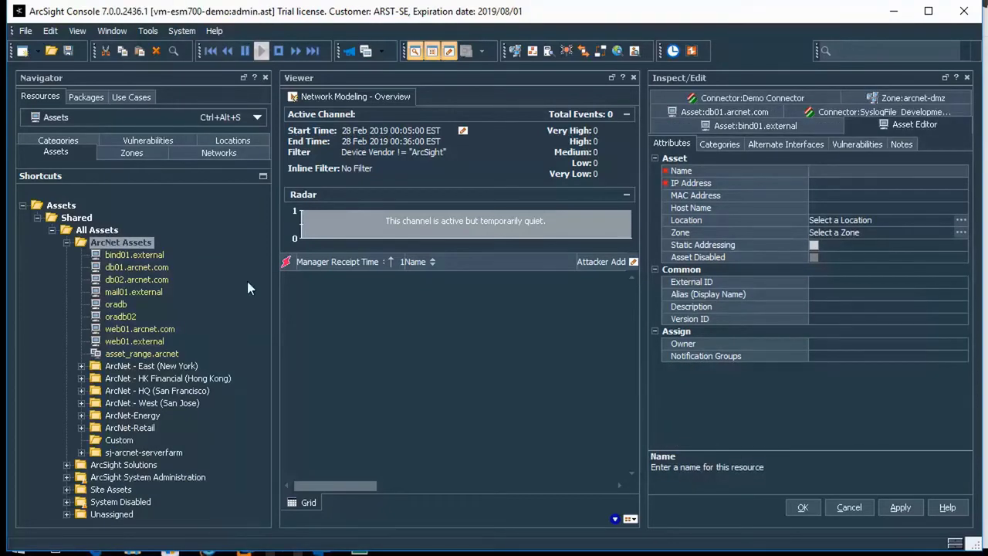
right_click(142, 240)
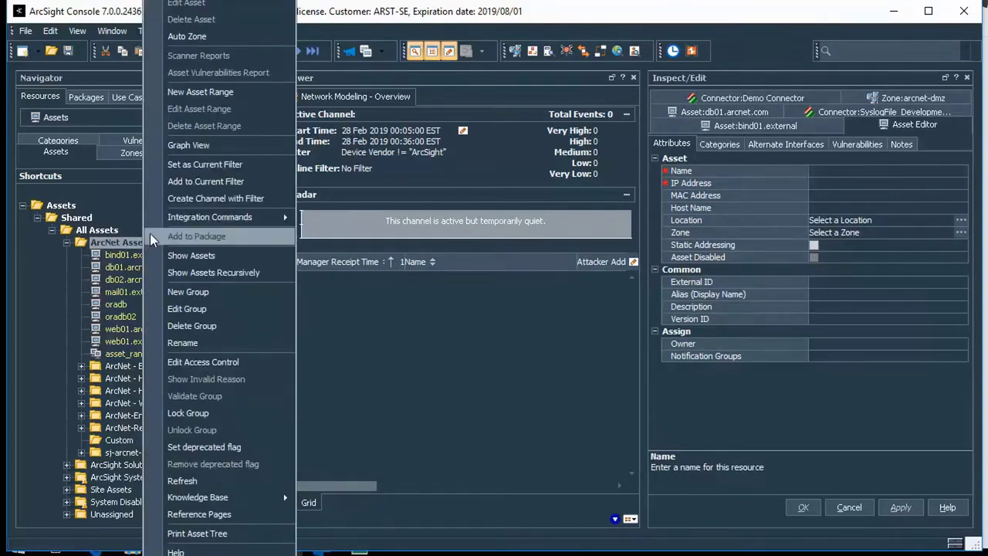
left_click(208, 94)
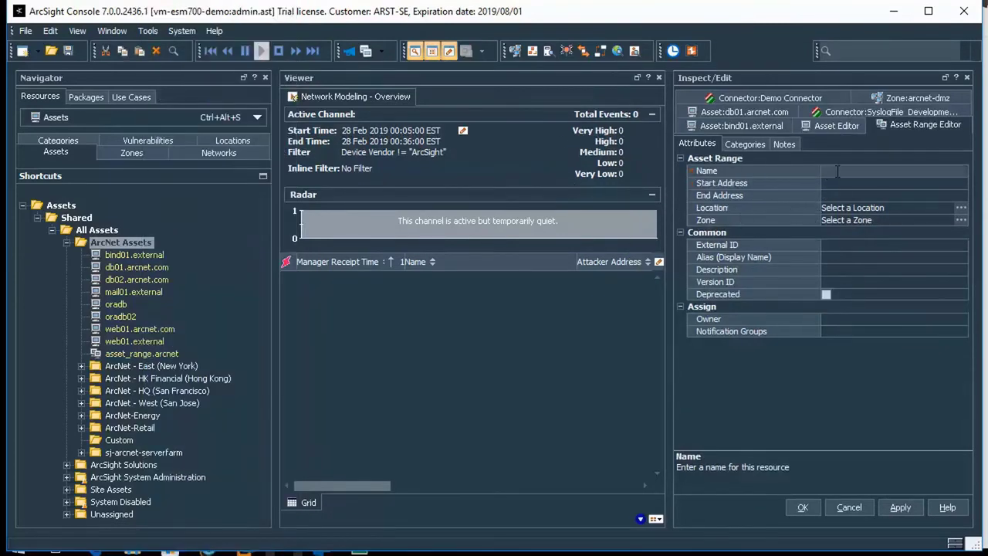
Review the address fields of the blank asset range, and check the alternate interfaces of the blank asset.
left_click(842, 185)
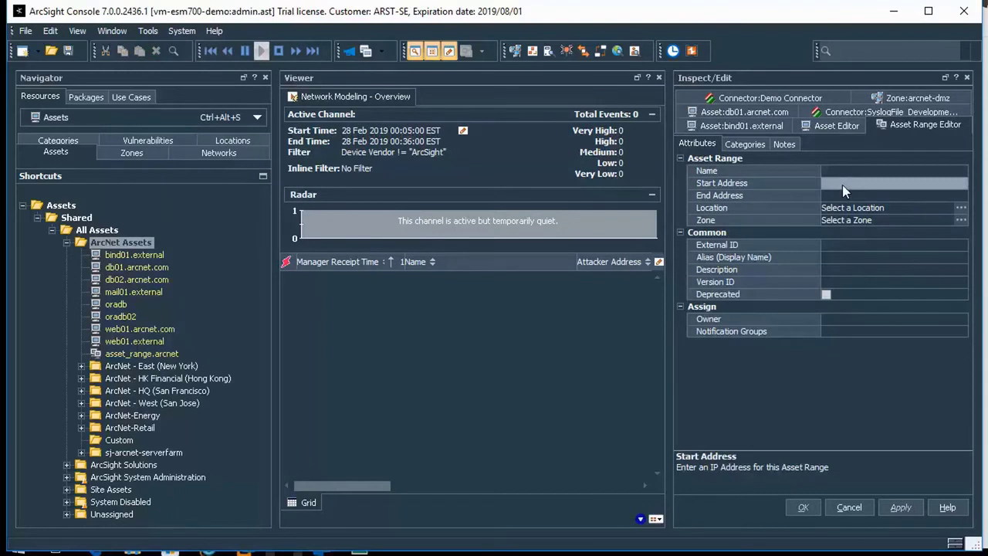
left_click(837, 125)
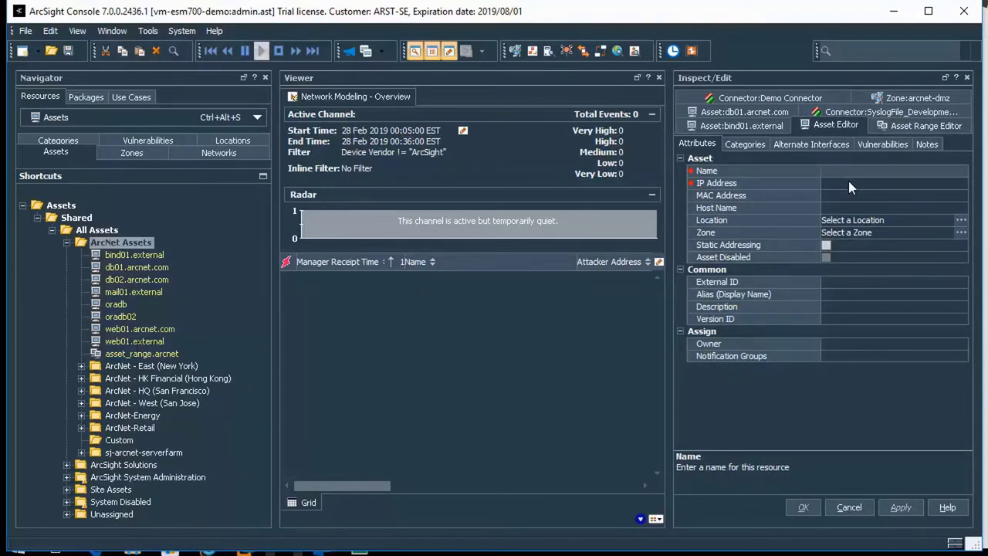
left_click(814, 149)
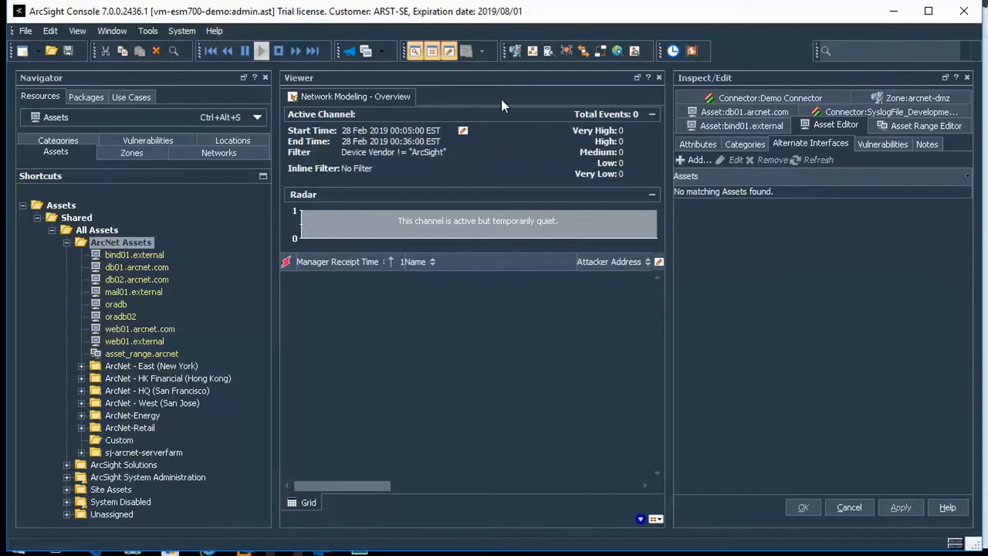
Open the Configure Network Model wizard to read its introduction, and exit it without finishing.
left_click(515, 51)
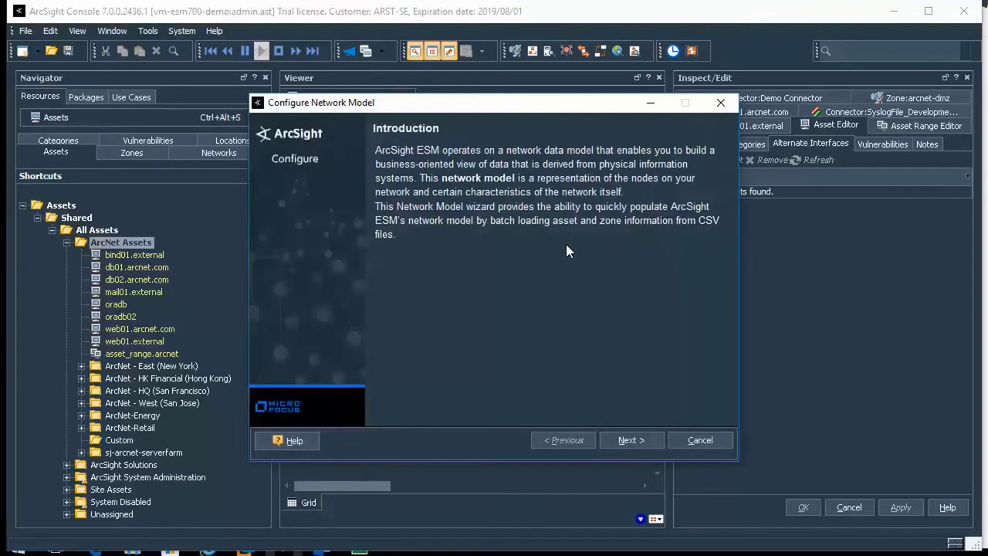
left_click(700, 440)
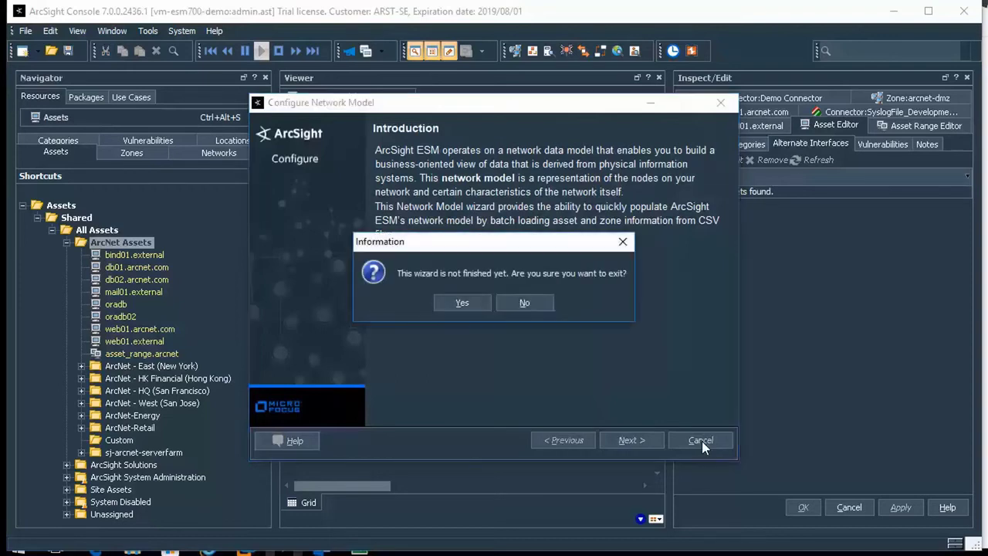
left_click(461, 303)
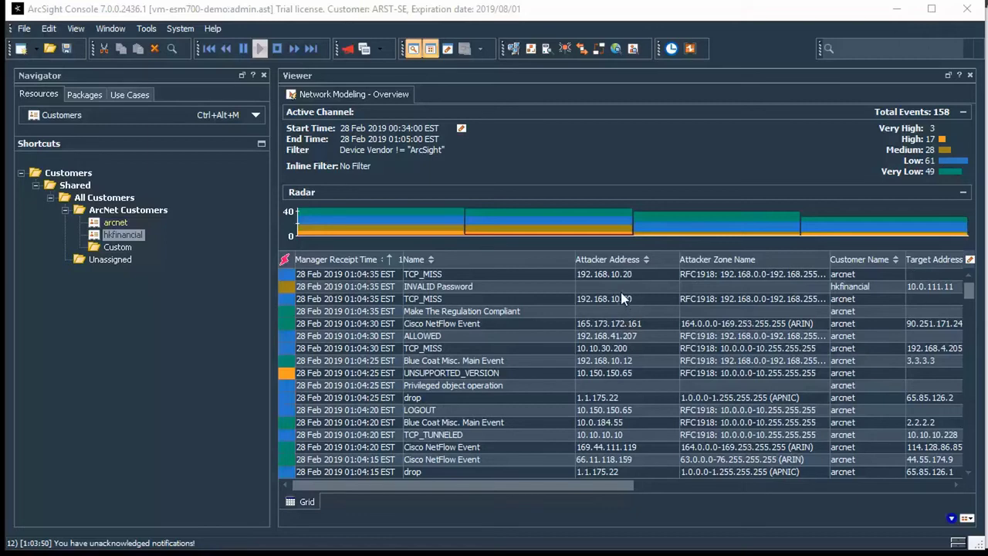
Examine the zone and customer columns of the events in the Network Modeling - Overview channel.
left_click(521, 276)
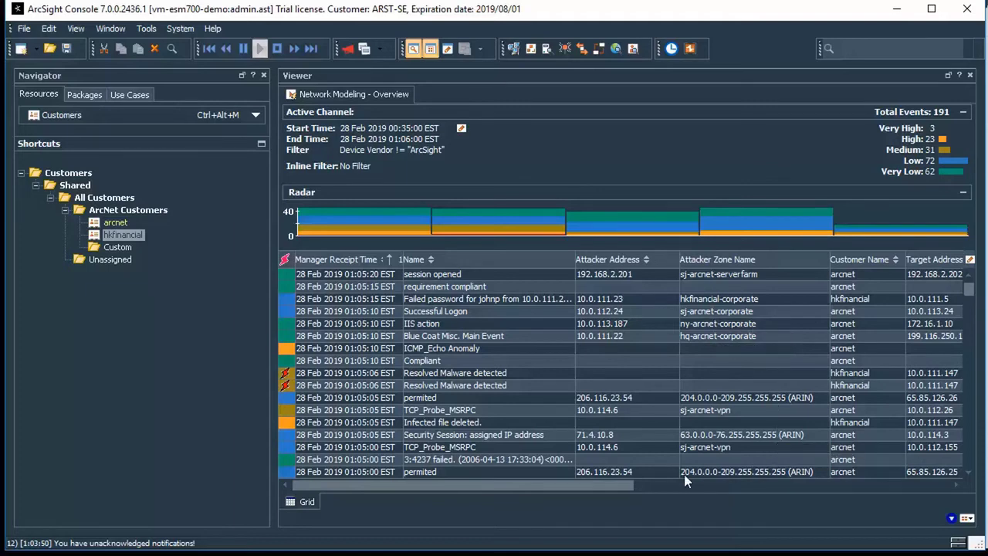
left_click_drag(627, 485, 705, 491)
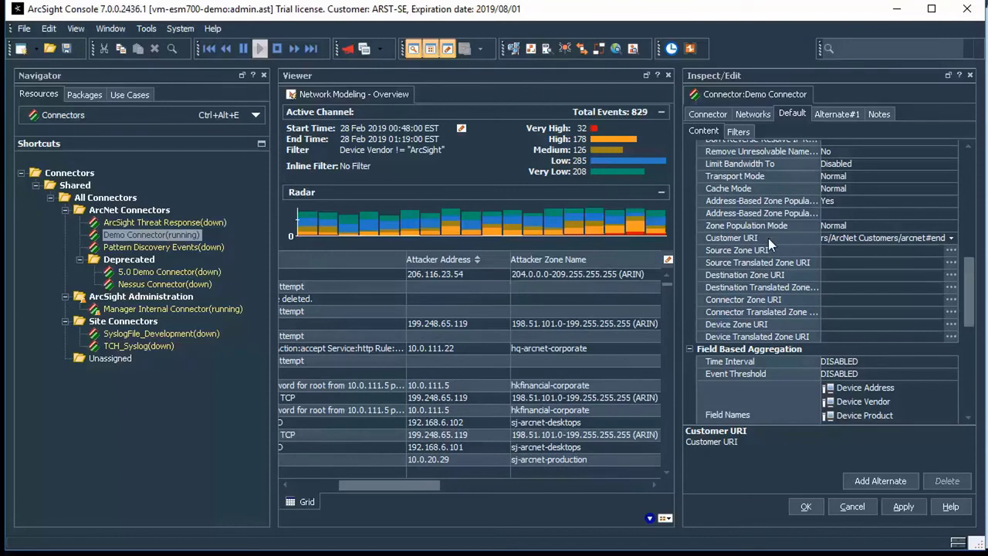
Review the network settings, Customer URI and zone URI fields in the Demo Connector's default content.
scroll(768, 237, "down", 1)
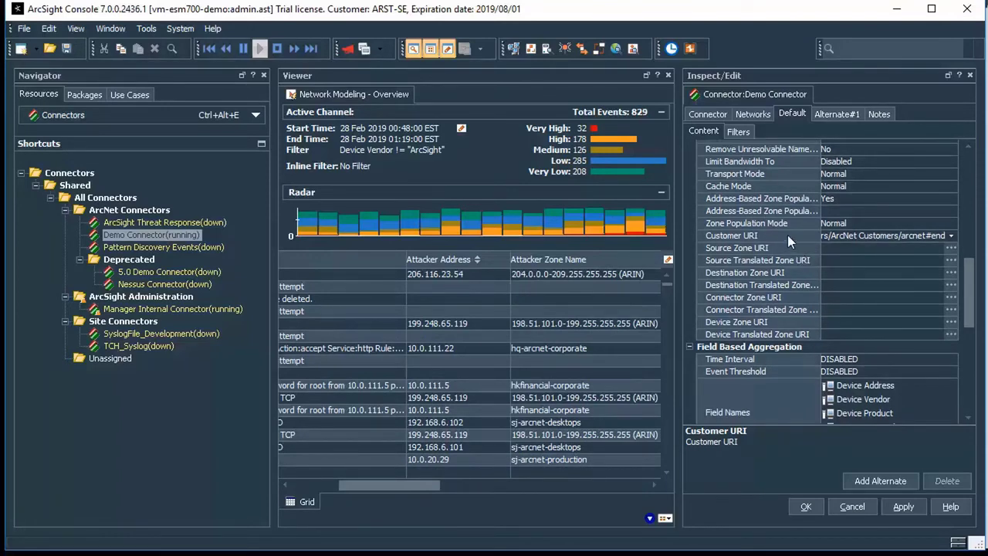
scroll(791, 211, "up", 5)
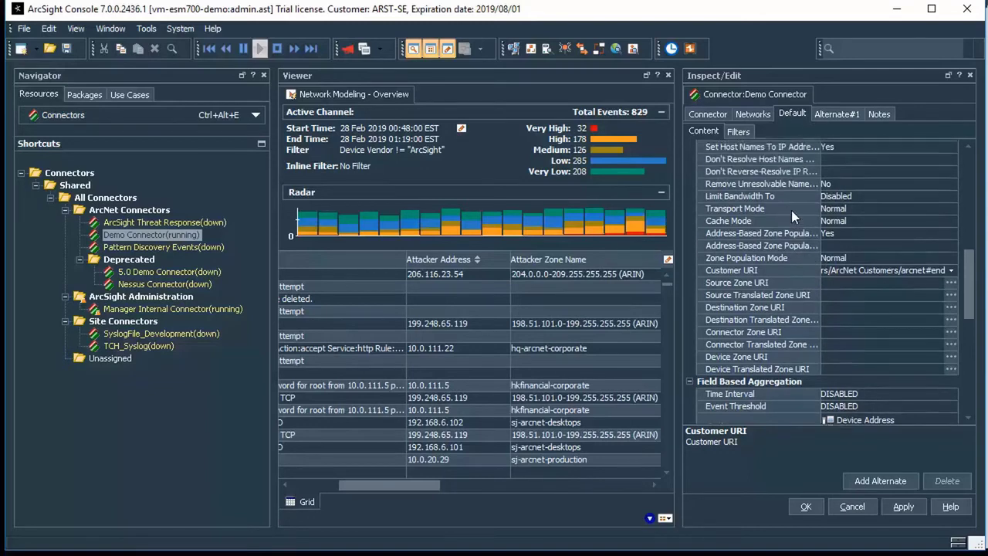
scroll(791, 210, "up", 1)
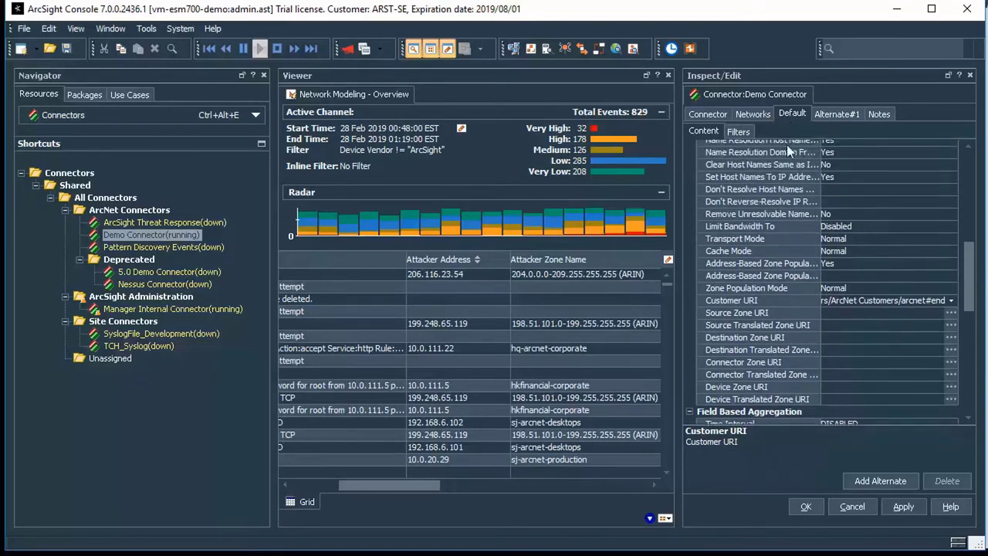
scroll(790, 207, "up", 1)
scroll(791, 213, "up", 8)
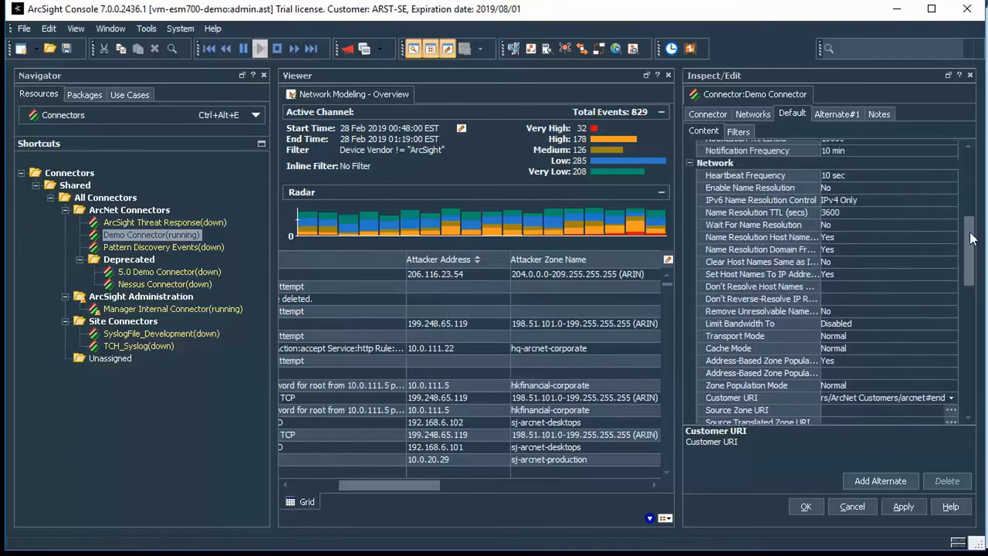
left_click_drag(971, 239, 970, 290)
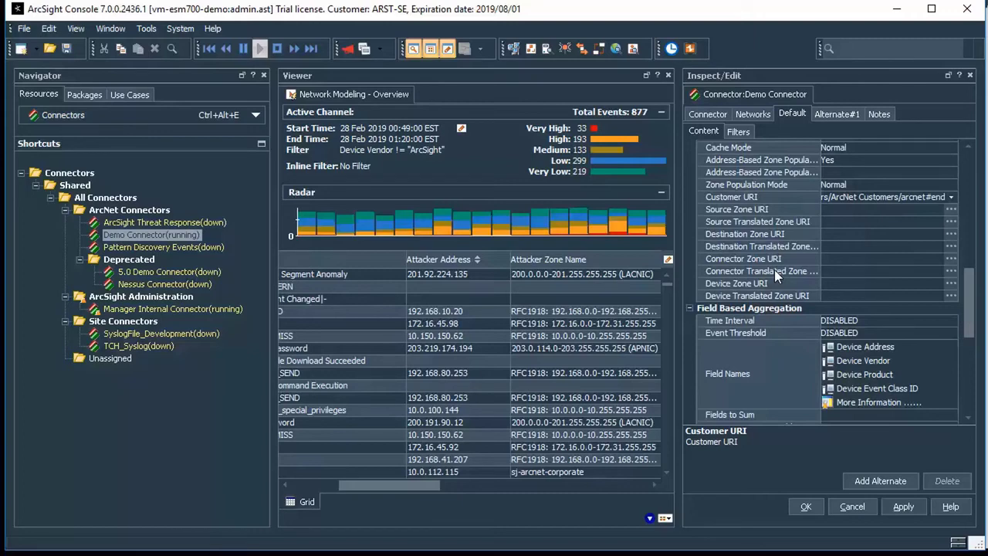
Copy the Demo Connector's whole Customer URI expression and paste it into the console's search query field.
left_click(845, 197)
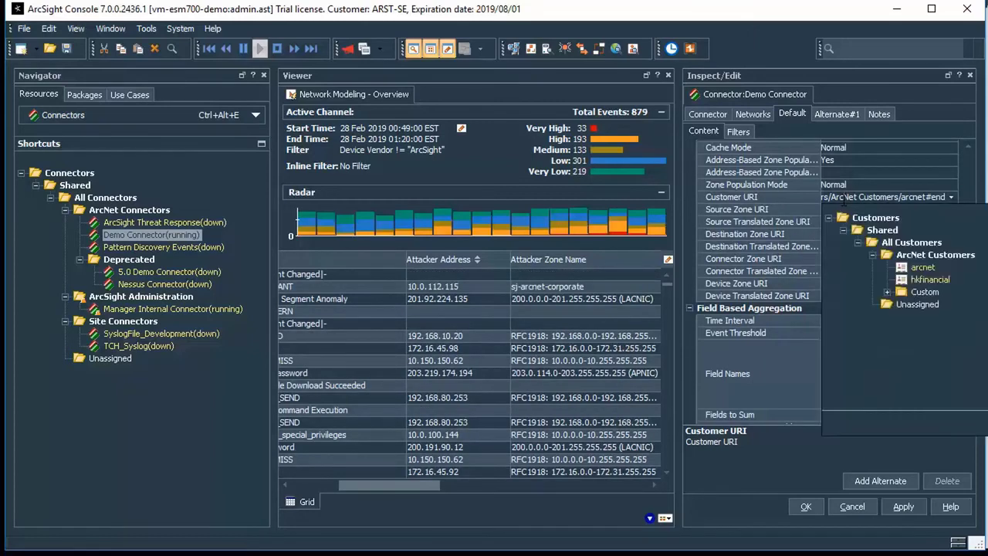
triple_click(853, 197)
key("ctrl+c")
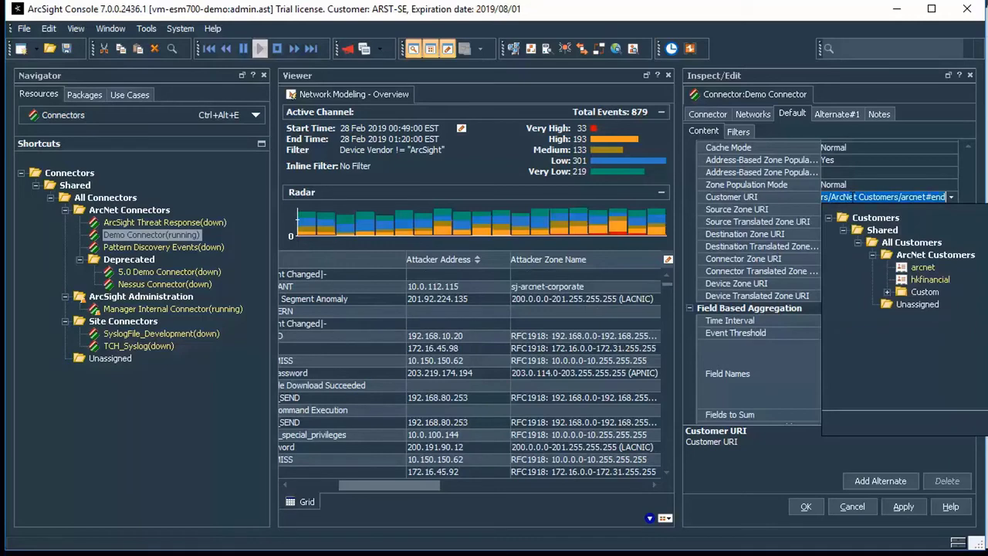
left_click(868, 52)
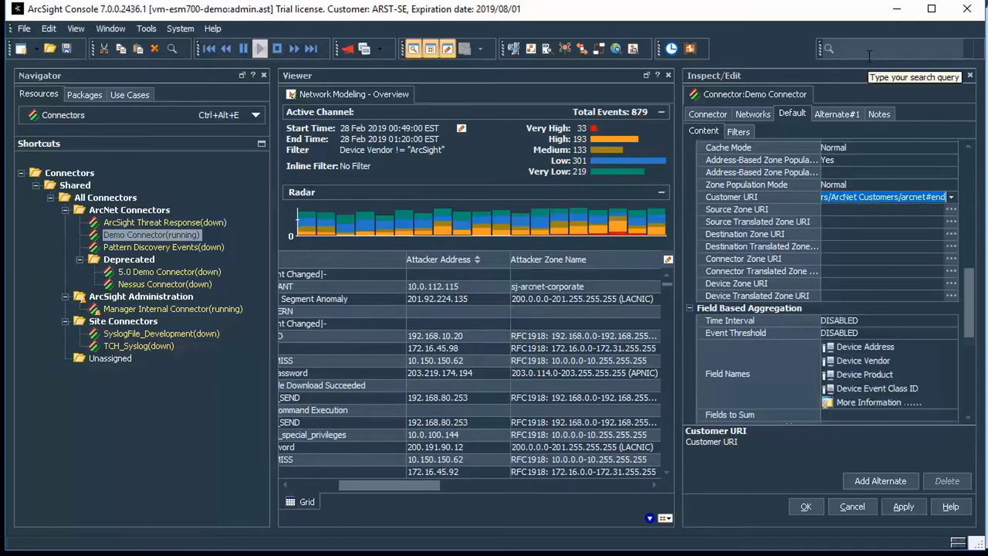
key("ctrl+v")
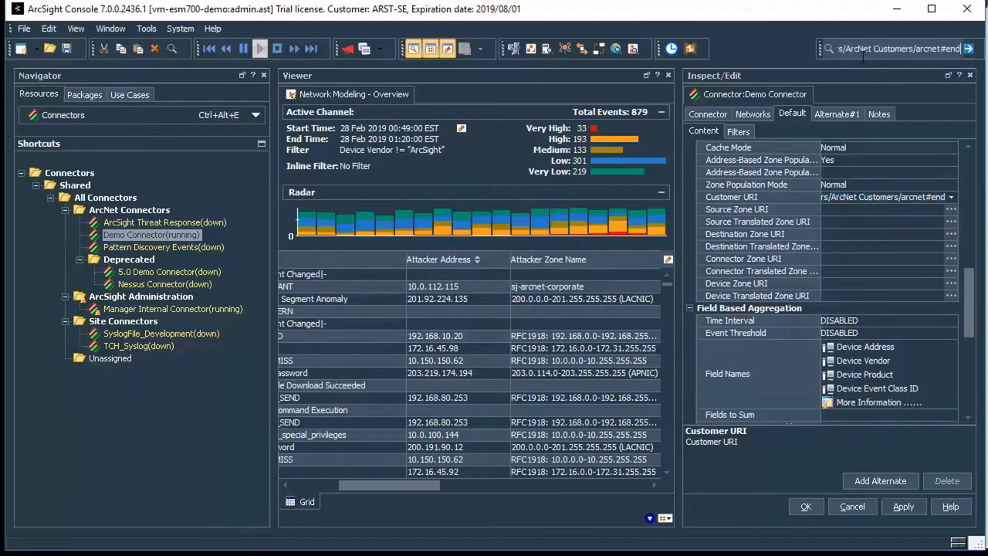
Read the pasted Customer URI expression in the search query field, going back from its end to the device host name condition.
left_click_drag(799, 52, 791, 51)
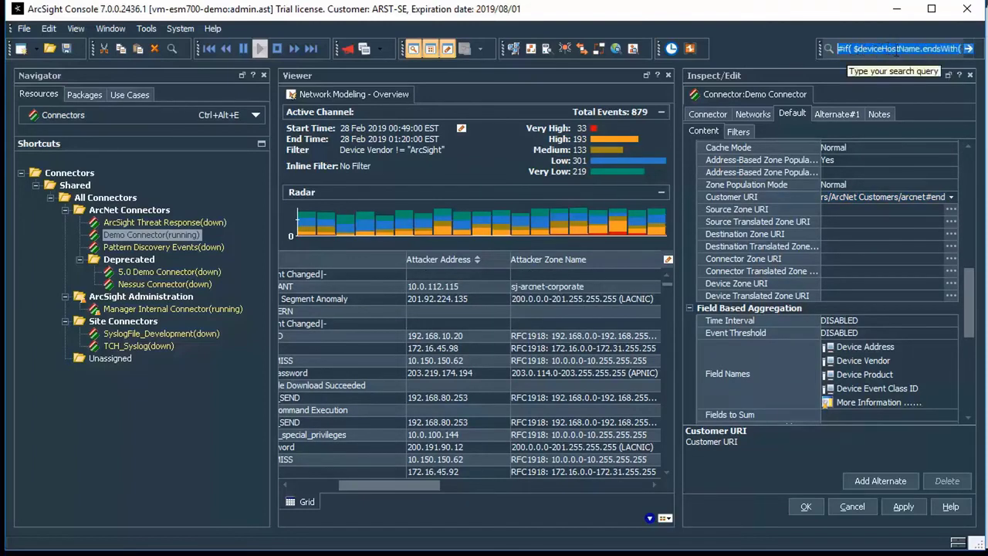
left_click_drag(896, 50, 959, 53)
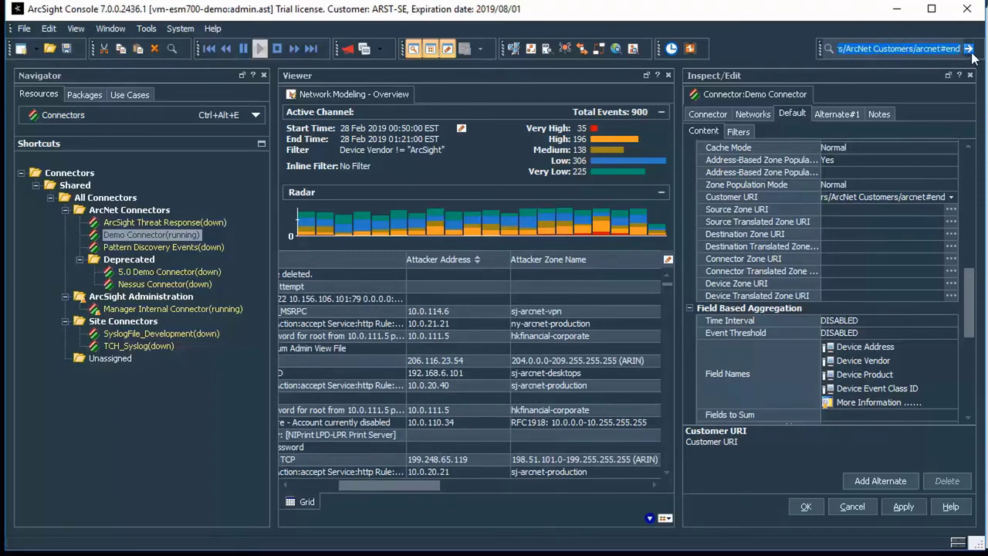
mouse_move(840, 52)
left_mouse_down()
mouse_move(827, 53)
mouse_move(932, 51)
mouse_move(845, 48)
left_mouse_up()
key("Left")
key("Left")
key("Left")
key("Left")
key("Left")
key("Left")
key("Left")
key("Left")
key("Left")
key("Left")
key("Left")
key("Left")
key("Left")
key("Left")
key("Left")
key("Left")
key("Left")
key("Left")
key("Left")
key("Left")
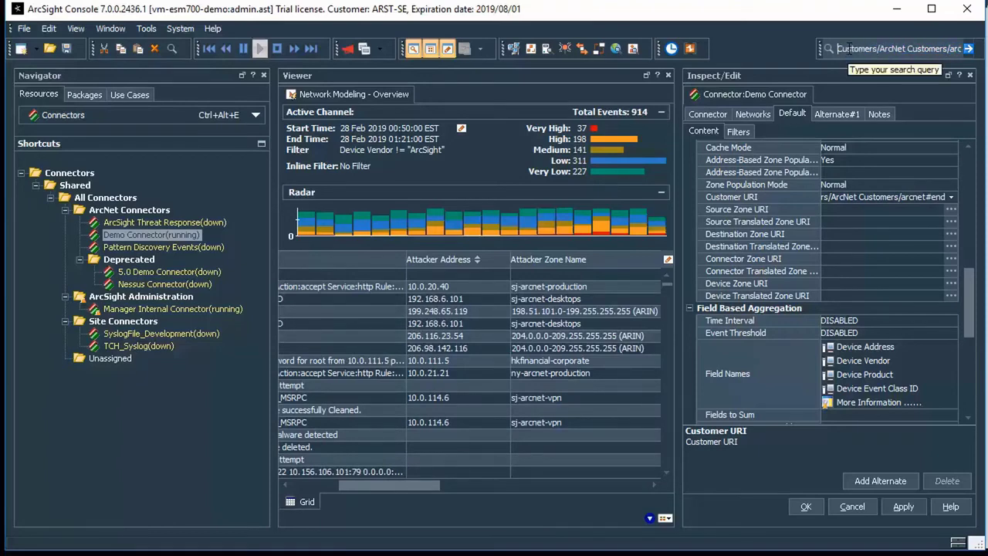
key("Left")
key("Left")
key("Left")
key("Left")
key("Left")
key("Left")
key("Left")
key("Left")
key("Left")
key("Left")
key("Left")
key("Left")
key("Left")
key("Left")
key("Left")
key("Left")
key("Left")
key("Left")
key("Left")
key("Left")
key("Left")
key("Left")
key("Left")
key("Left")
key("Left")
key("Left")
key("Left")
key("Left")
key("Left")
key("Left")
key("Left")
key("Left")
key("Left")
key("Left")
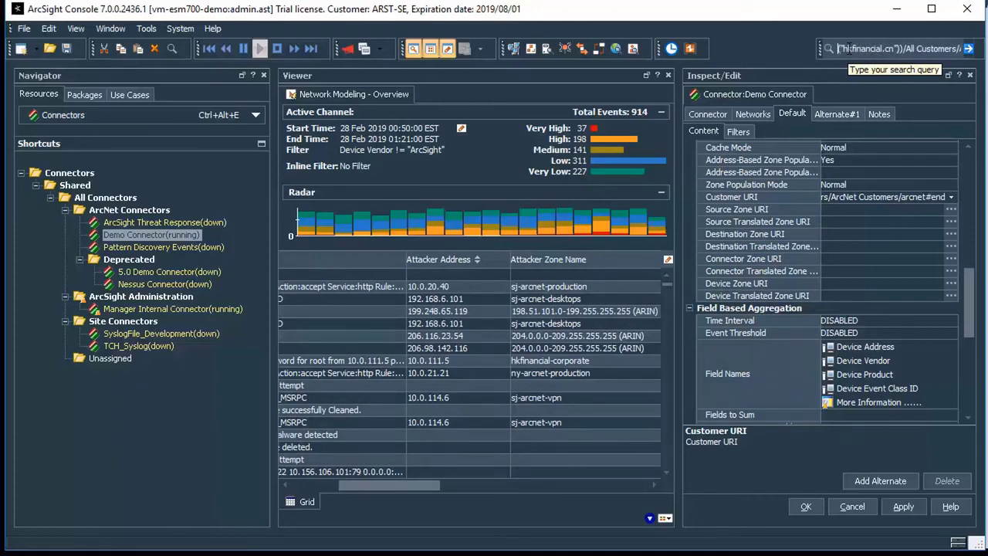
key("Left")
key("Left")
key("Left")
key("Left")
key("Left")
key("Left")
key("Left")
key("Left")
key("Left")
key("Left")
key("Left")
key("Left")
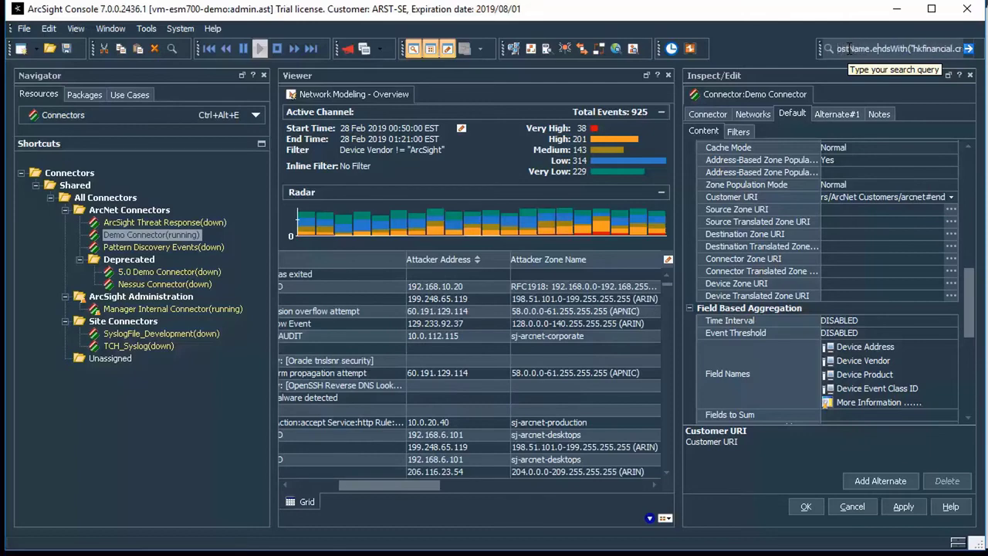
Read the expression forward from the host name condition through its matching customer path to the #else branch.
key("Right")
key("Right")
key("Right")
key("Right")
key("Right")
key("Right")
key("Right")
key("Right")
key("Right")
key("Right")
key("Right")
key("Right")
key("Right")
key("Right")
key("Right")
key("Right")
key("Right")
key("Right")
key("Right")
key("Right")
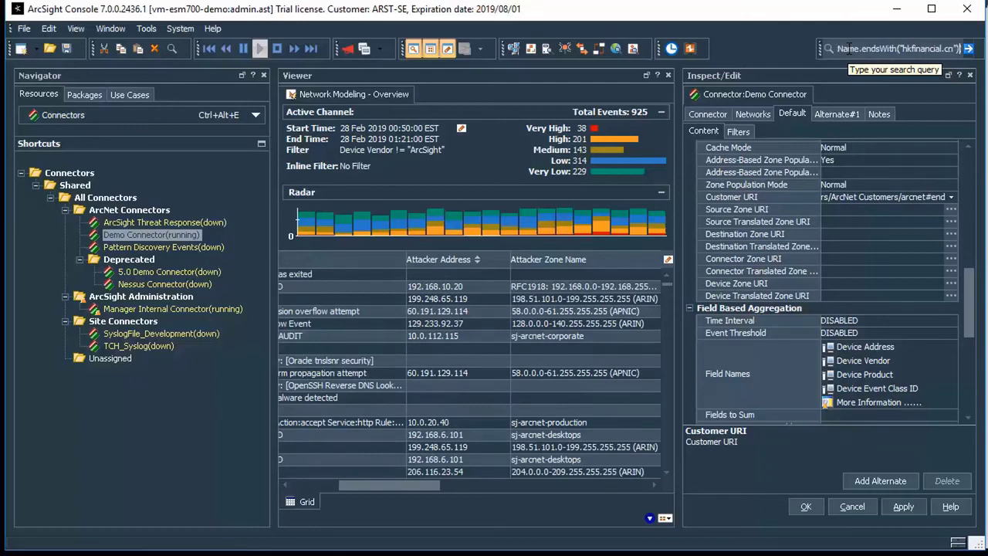
key("Right")
key("Right")
key("Right")
key("Right")
key("Right")
key("Right")
key("Right")
key("Right")
key("Right")
key("Right")
key("Right")
key("Right")
key("Right")
key("Right")
key("Right")
key("Right")
key("Right")
key("Right")
key("Right")
key("Right")
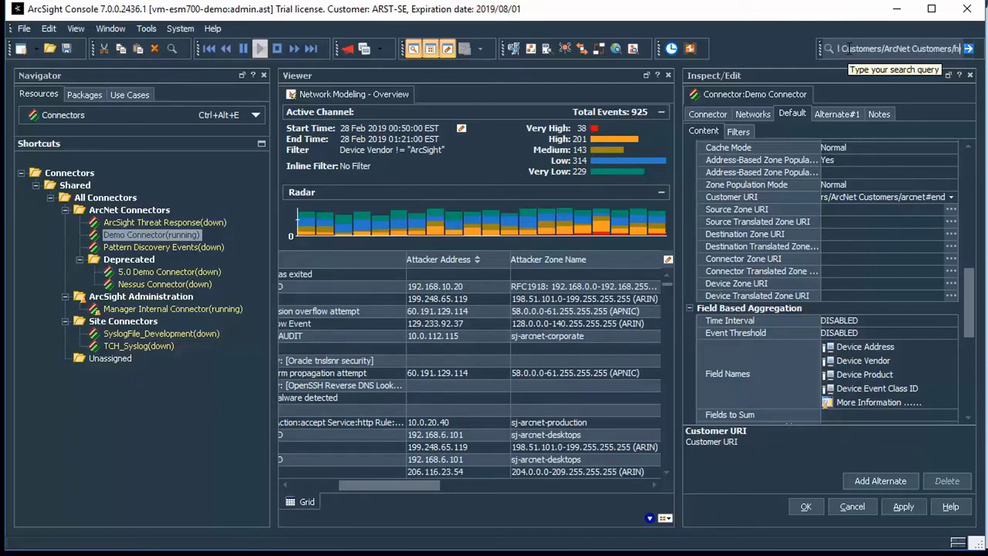
key("Right")
key("Right")
key("Right")
key("Right")
key("Right")
key("Right")
key("Right")
key("Right")
key("Right")
key("Right")
key("Right")
key("Right")
key("Right")
key("Right")
key("Right")
key("Right")
key("Right")
key("Right")
key("Right")
key("Right")
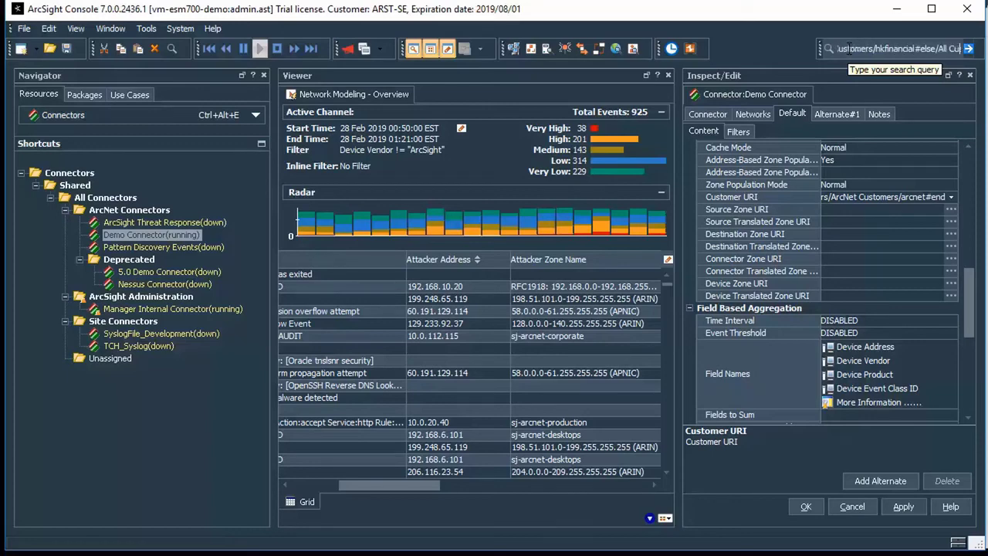
key("Right")
key("Right")
key("Right")
key("Right")
key("Right")
key("Right")
key("Right")
key("Right")
key("Right")
key("Right")
key("Right")
key("Right")
key("Right")
key("Right")
key("Right")
key("Right")
key("Right")
key("Right")
key("Right")
key("Right")
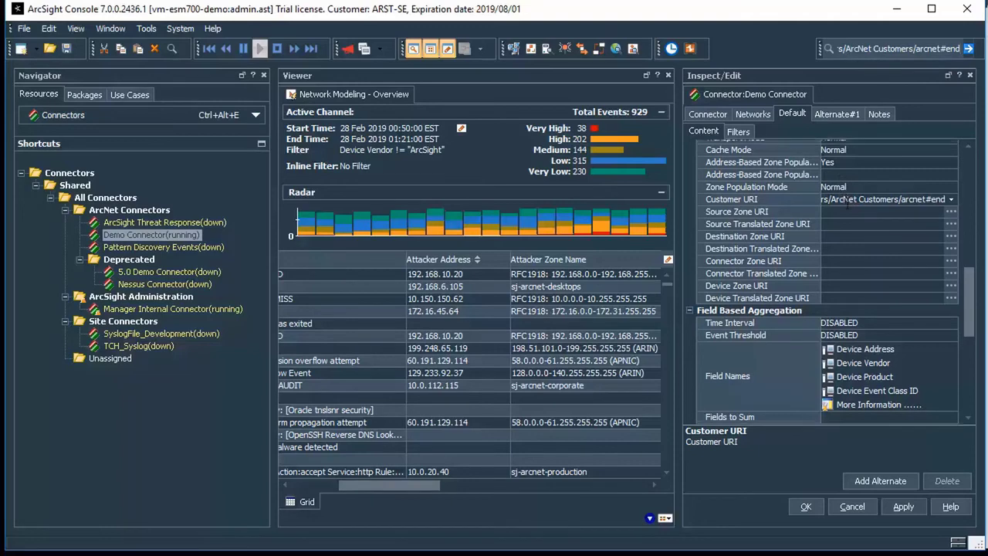
View the available Zone Population Mode options in the Demo Connector's default content and keep Normal.
left_click(857, 190)
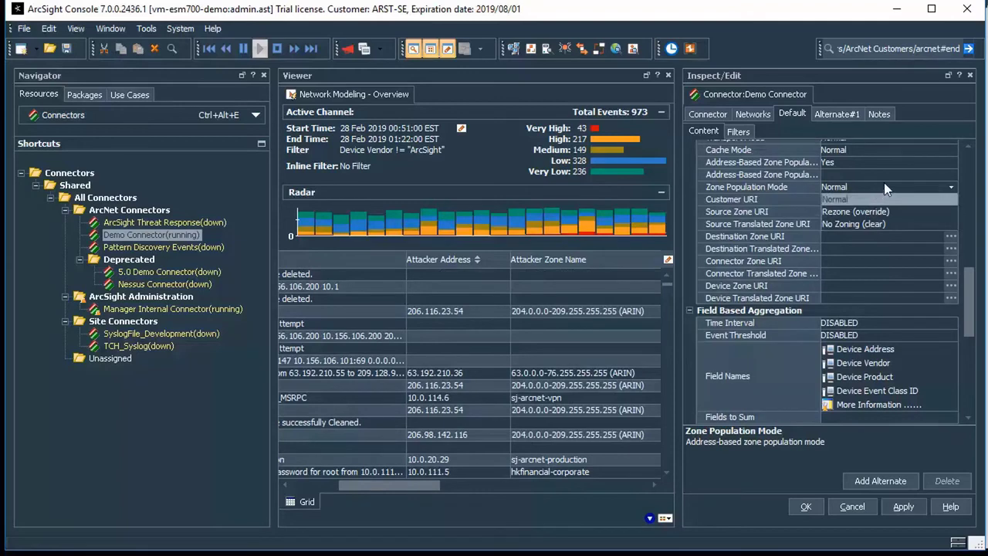
left_click(888, 185)
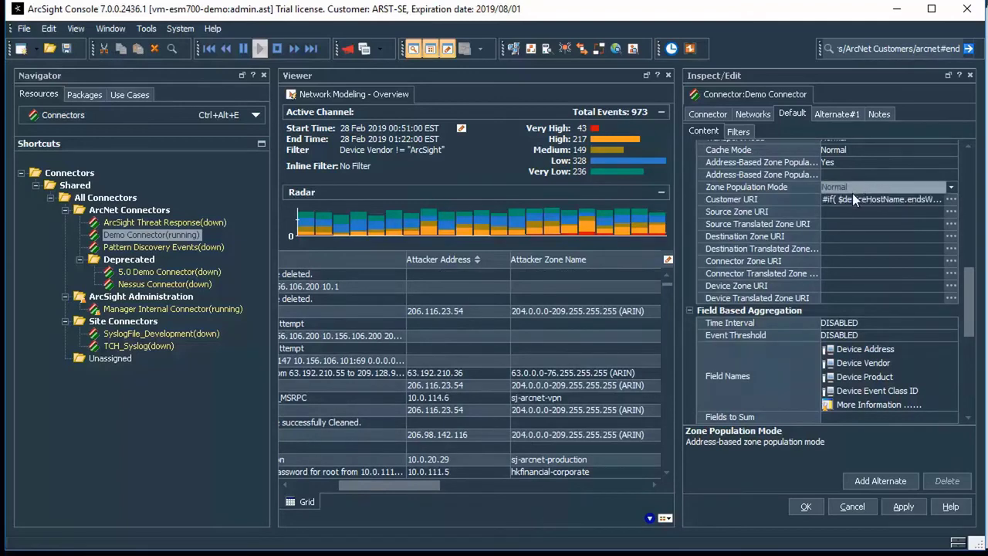